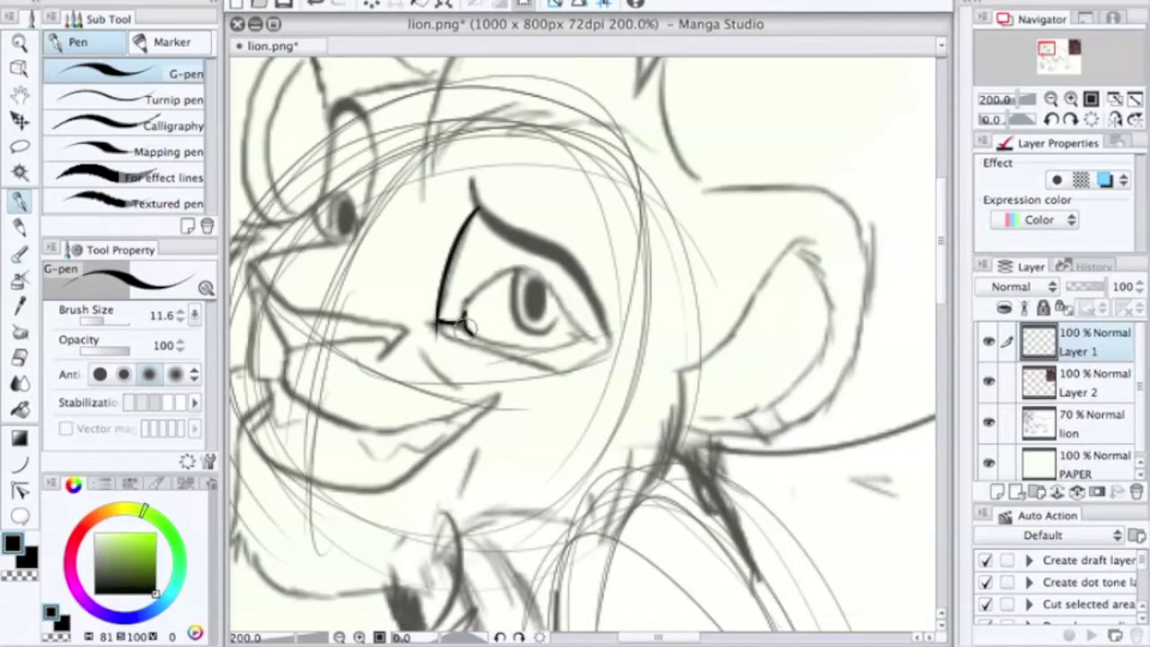
Ink the near eye's outline and its thick upper brow line over the lion sketch
{"action": "left_click", "coordinate": [20, 465]}
{"action": "mouse_move", "coordinate": [436, 330]}
{"action": "left_mouse_down"}
{"action": "mouse_move", "coordinate": [571, 373]}
{"action": "mouse_move", "coordinate": [611, 341]}
{"action": "left_mouse_up"}
{"action": "key", "text": "p"}
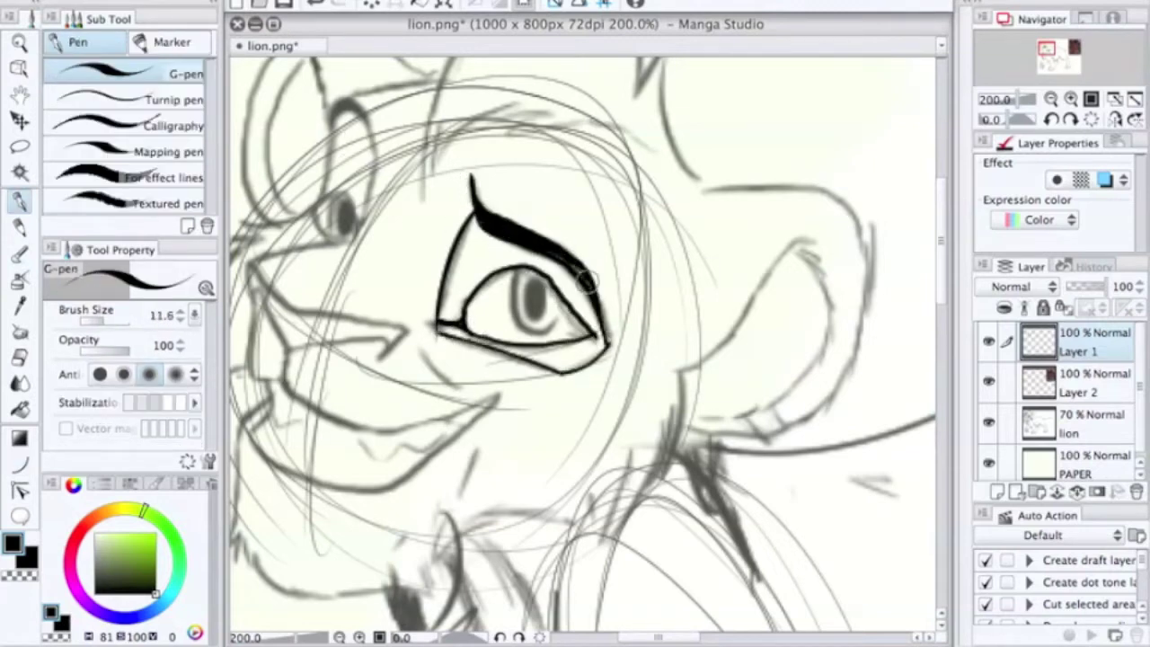
Ink the far eye with its lashes, the front edge of the muzzle and the nose outline
{"action": "scroll", "coordinate": [431, 282], "scroll_direction": "left", "scroll_amount": 5}
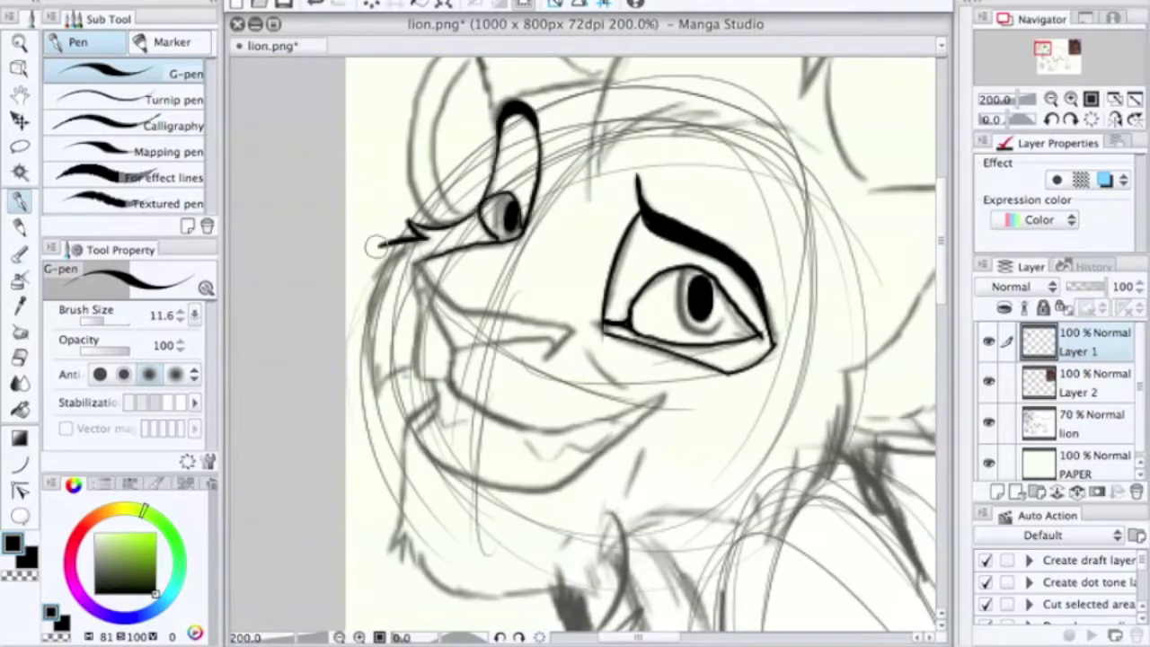
{"action": "key", "text": "ctrl+z"}
{"action": "key", "text": "ctrl+z"}
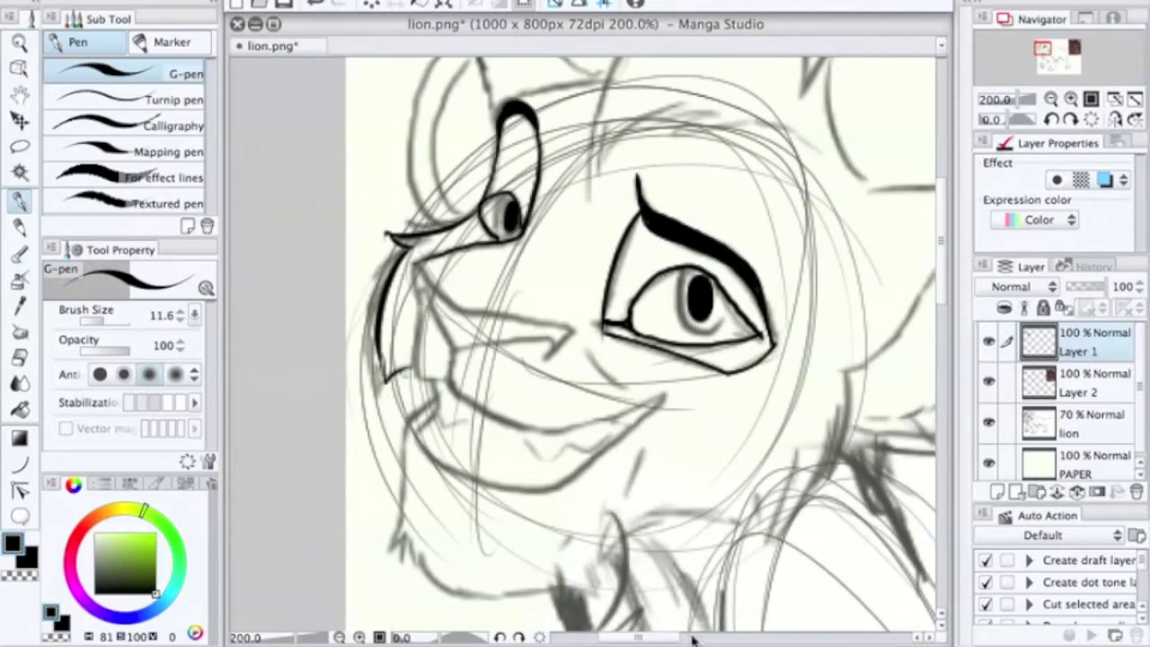
{"action": "key", "text": "ctrl+minus"}
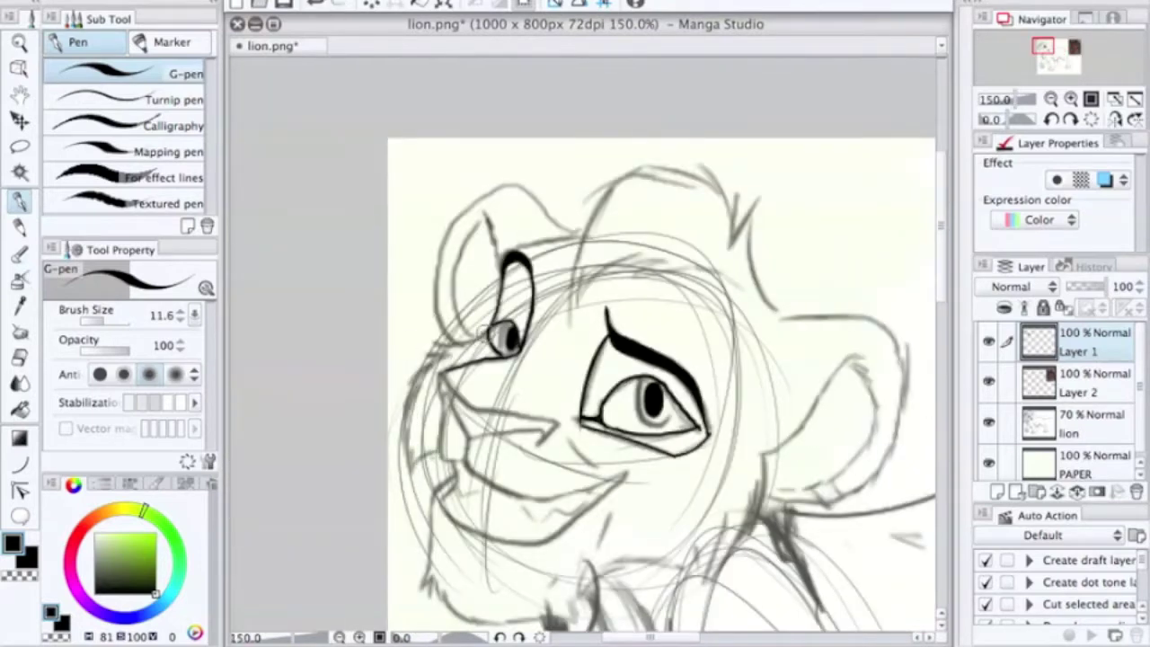
{"action": "key", "text": "ctrl+y"}
{"action": "key", "text": "ctrl+plus"}
{"action": "key", "text": "ctrl+y"}
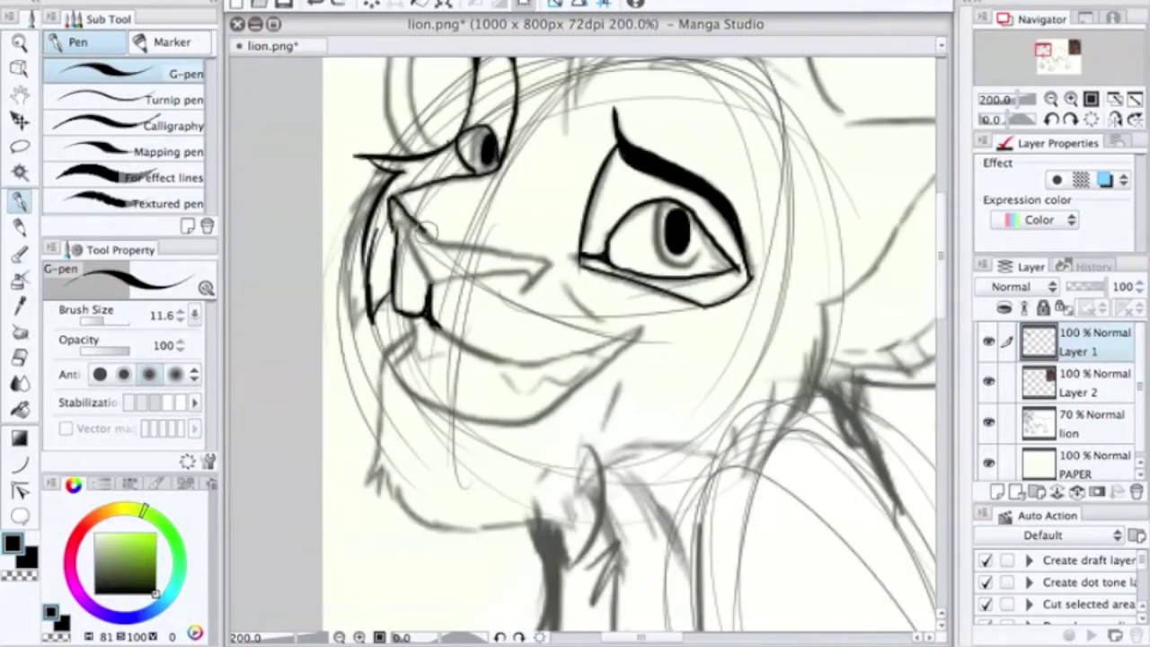
Fill the nose solid black and ink the smiling mouth below it with the G-pen
{"action": "key", "text": "g"}
{"action": "left_click", "coordinate": [467, 253]}
{"action": "key", "text": "p"}
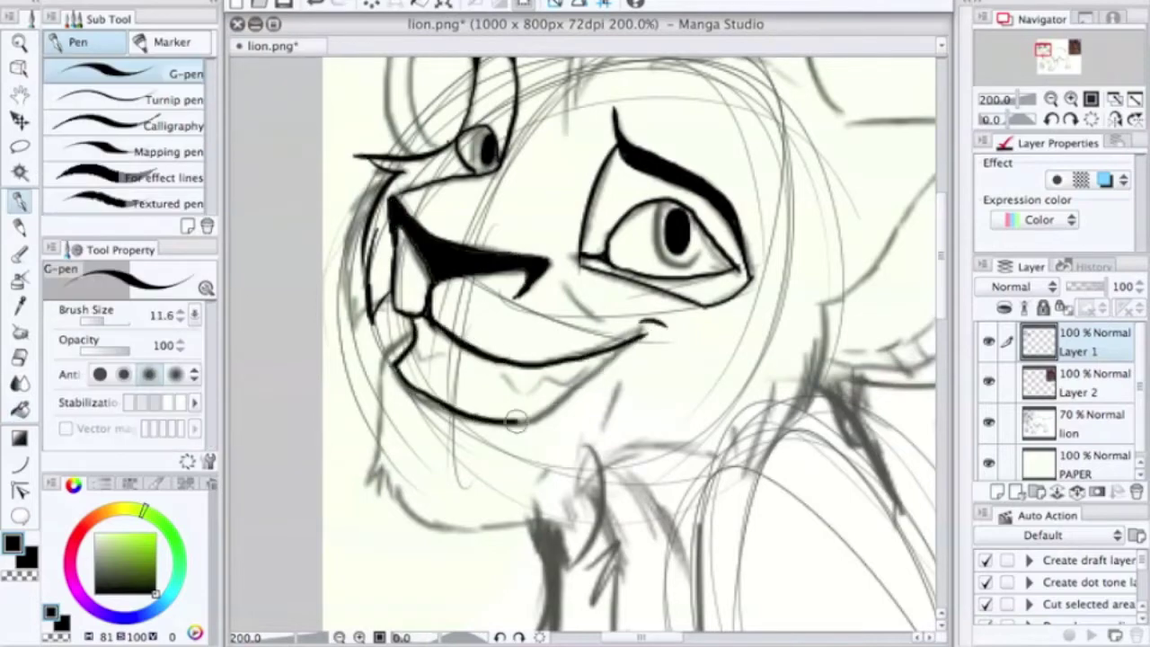
Ink the cheek fur and the near ear with its inner contour
{"action": "mouse_move", "coordinate": [790, 432]}
{"action": "left_mouse_down"}
{"action": "mouse_move", "coordinate": [579, 416]}
{"action": "mouse_move", "coordinate": [617, 467]}
{"action": "left_mouse_up"}
{"action": "left_click_drag", "start_coordinate": [682, 256], "coordinate": [772, 494]}
{"action": "left_click_drag", "start_coordinate": [665, 432], "coordinate": [782, 315]}
{"action": "left_click_drag", "start_coordinate": [781, 314], "coordinate": [804, 384]}
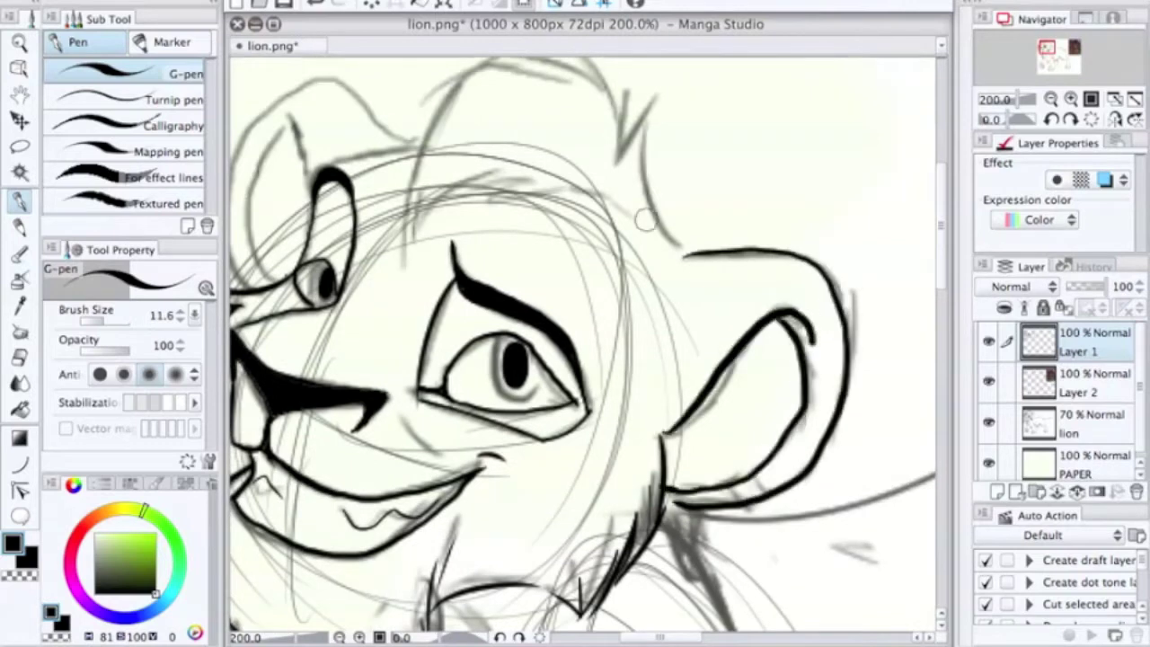
Ink the hair tuft on top of the head, with spiky ends and a feathered forehead edge
{"action": "left_click_drag", "start_coordinate": [646, 127], "coordinate": [681, 247]}
{"action": "scroll", "coordinate": [665, 269], "scroll_direction": "up", "scroll_amount": 3}
{"action": "key", "text": "ctrl+z"}
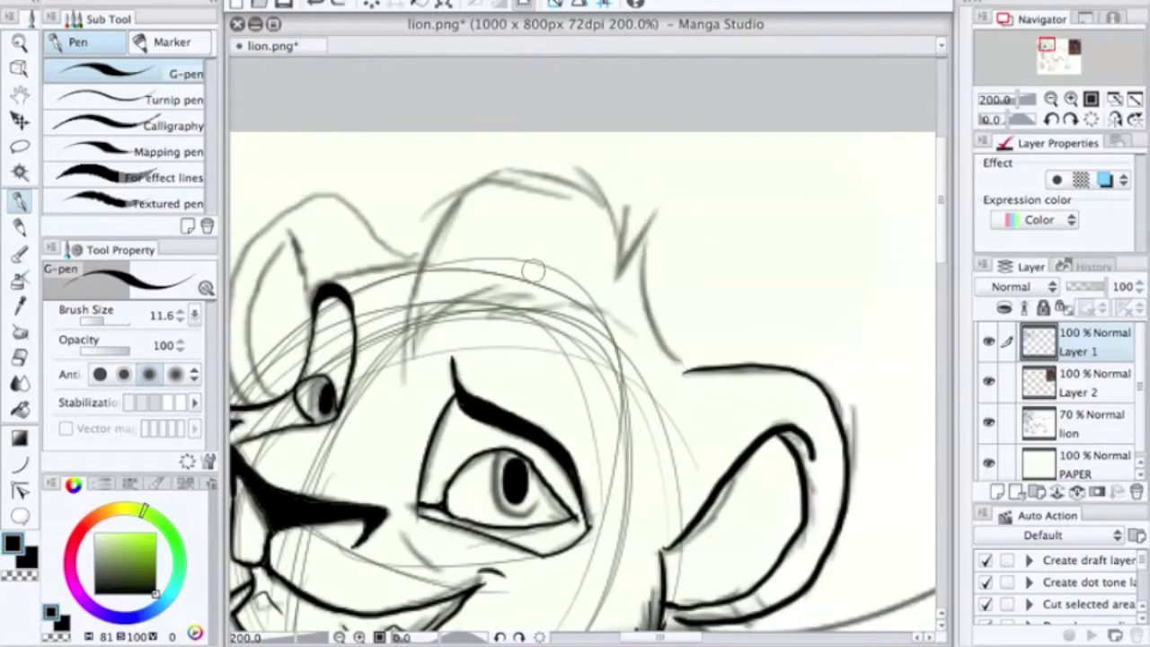
{"action": "key", "text": "ctrl+z"}
{"action": "left_click_drag", "start_coordinate": [490, 175], "coordinate": [404, 346]}
{"action": "left_click_drag", "start_coordinate": [408, 315], "coordinate": [611, 306]}
Ink the far ear's outer outline and its inner contour
{"action": "scroll", "coordinate": [521, 285], "scroll_direction": "left", "scroll_amount": 5}
{"action": "left_click_drag", "start_coordinate": [561, 226], "coordinate": [449, 409]}
{"action": "left_click_drag", "start_coordinate": [516, 233], "coordinate": [458, 306]}
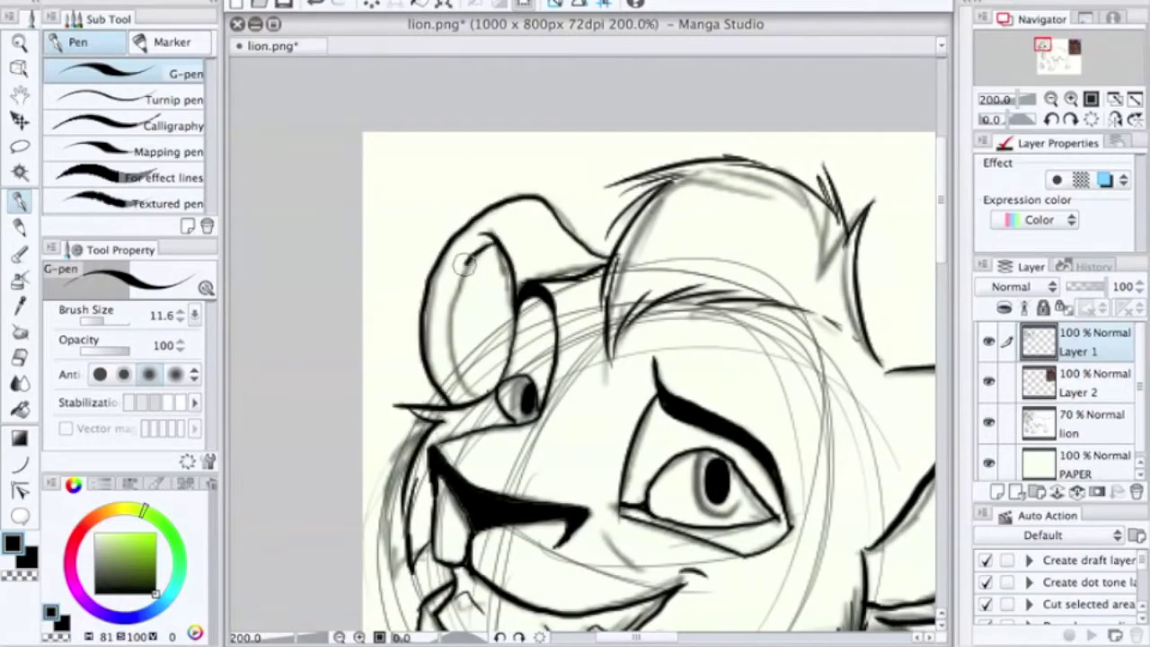
{"action": "scroll", "coordinate": [561, 314], "scroll_direction": "down", "scroll_amount": 3}
{"action": "scroll", "coordinate": [561, 359], "scroll_direction": "up", "scroll_amount": 2}
{"action": "scroll", "coordinate": [562, 440], "scroll_direction": "right", "scroll_amount": 2}
{"action": "left_click_drag", "start_coordinate": [742, 248], "coordinate": [761, 308]}
{"action": "left_click_drag", "start_coordinate": [802, 275], "coordinate": [822, 275]}
{"action": "left_click_drag", "start_coordinate": [843, 239], "coordinate": [856, 288]}
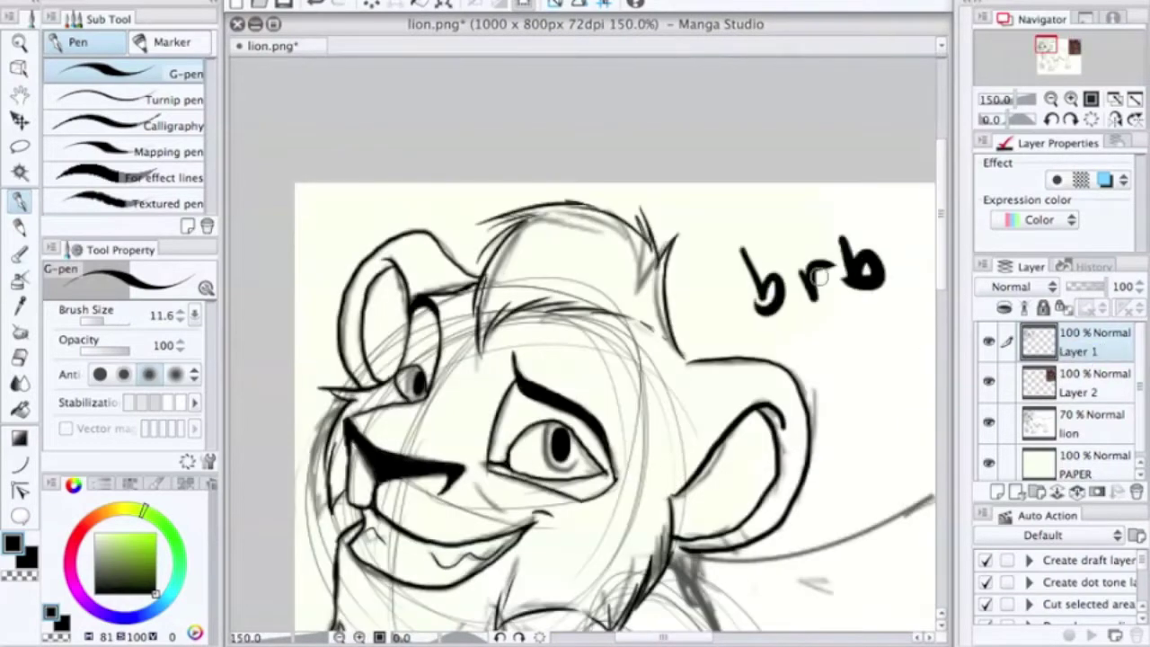
{"action": "key", "text": "ctrl+z"}
{"action": "key", "text": "ctrl+z"}
{"action": "key", "text": "ctrl+z"}
Ink the near eye's iris, the neck fur behind the cheek and the start of the back line
{"action": "scroll", "coordinate": [566, 350], "scroll_direction": "down", "scroll_amount": 3}
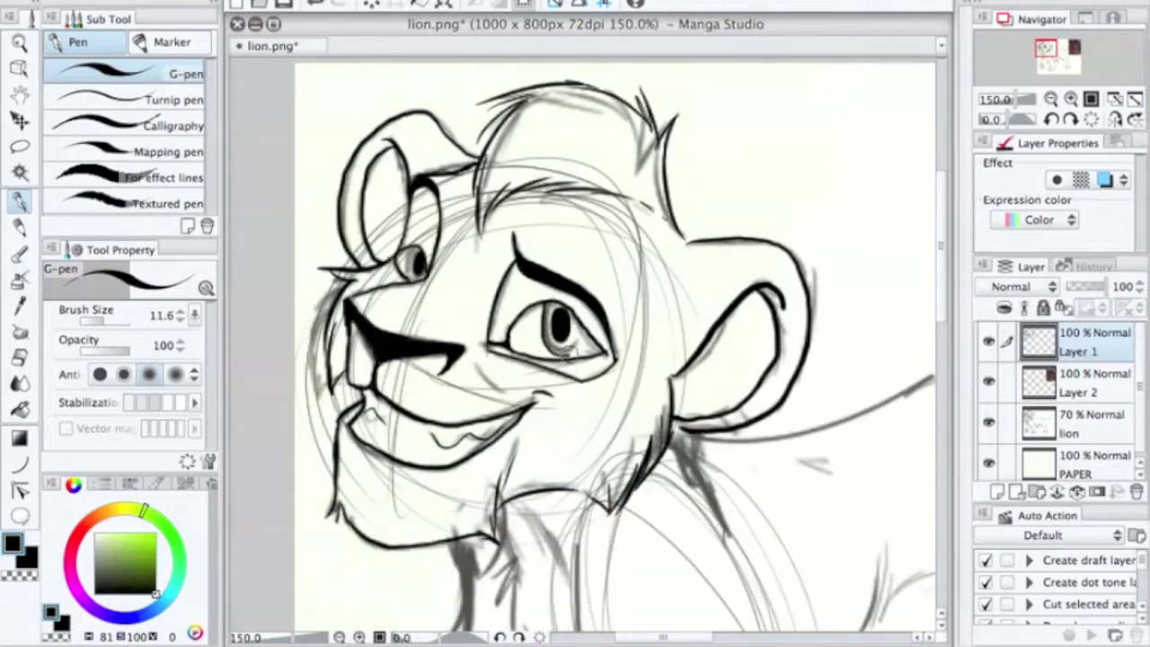
{"action": "scroll", "coordinate": [451, 270], "scroll_direction": "down", "scroll_amount": 3}
{"action": "scroll", "coordinate": [451, 270], "scroll_direction": "right", "scroll_amount": 3}
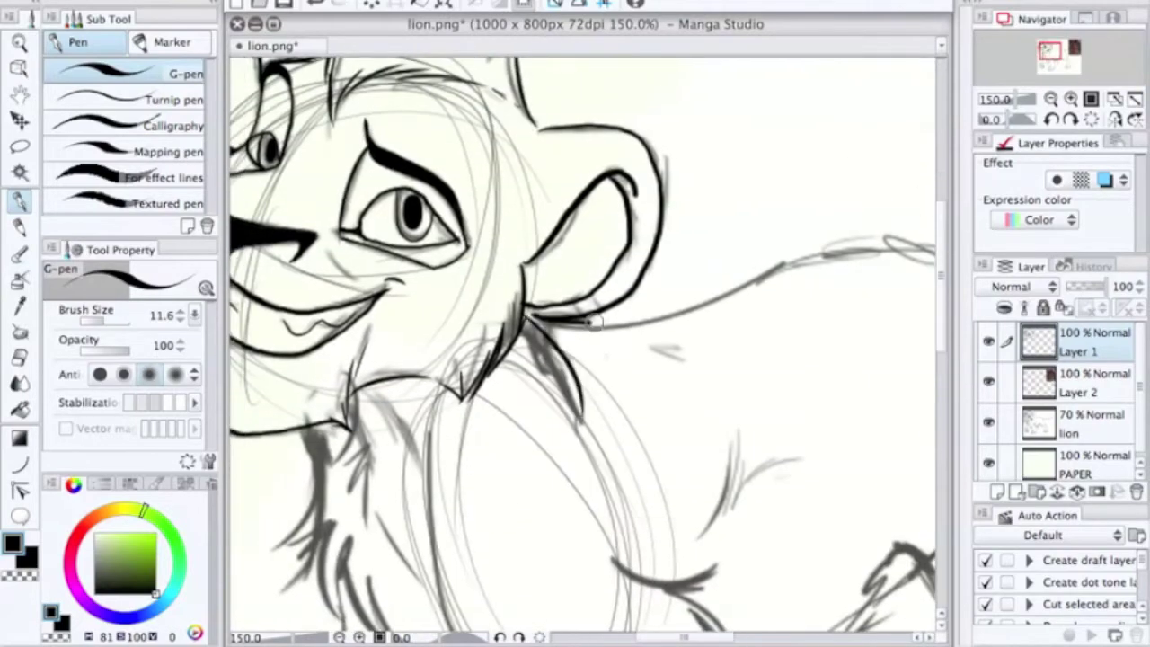
Ink the throat line and the ragged fur running down the chest
{"action": "scroll", "coordinate": [532, 313], "scroll_direction": "down", "scroll_amount": 4}
{"action": "scroll", "coordinate": [532, 313], "scroll_direction": "left", "scroll_amount": 5}
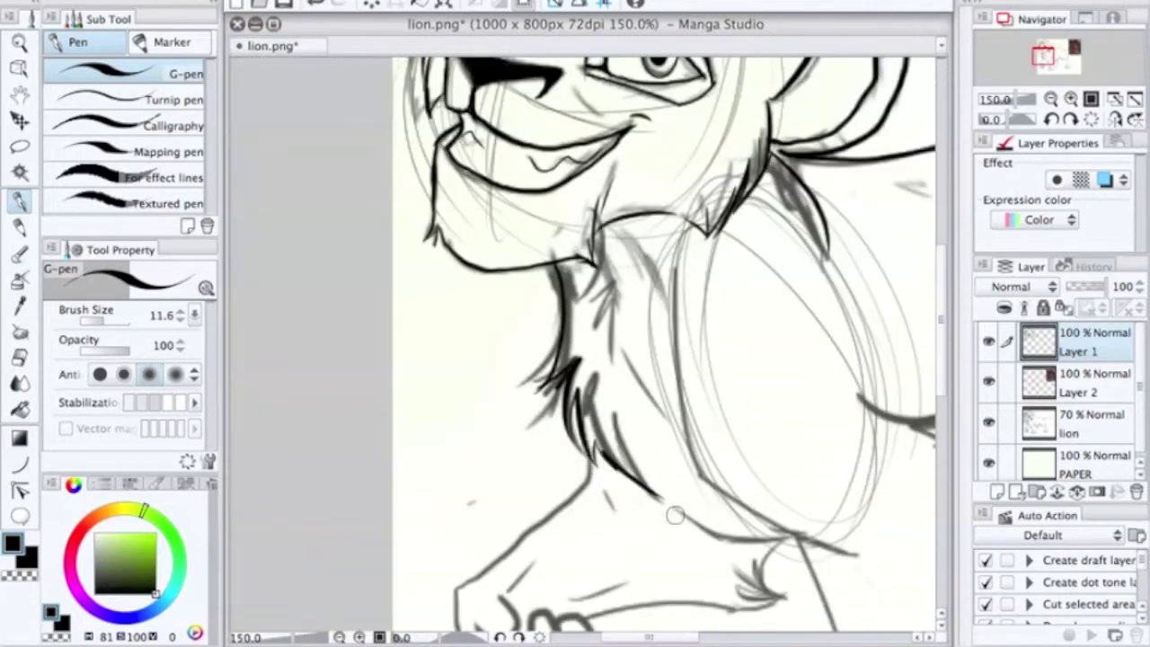
{"action": "scroll", "coordinate": [706, 513], "scroll_direction": "down", "scroll_amount": 5}
{"action": "scroll", "coordinate": [584, 359], "scroll_direction": "up", "scroll_amount": 4}
{"action": "scroll", "coordinate": [584, 359], "scroll_direction": "right", "scroll_amount": 3}
Draw the shoulder line and the front edge of the standing front leg with the Curve tool
{"action": "left_click", "coordinate": [20, 463]}
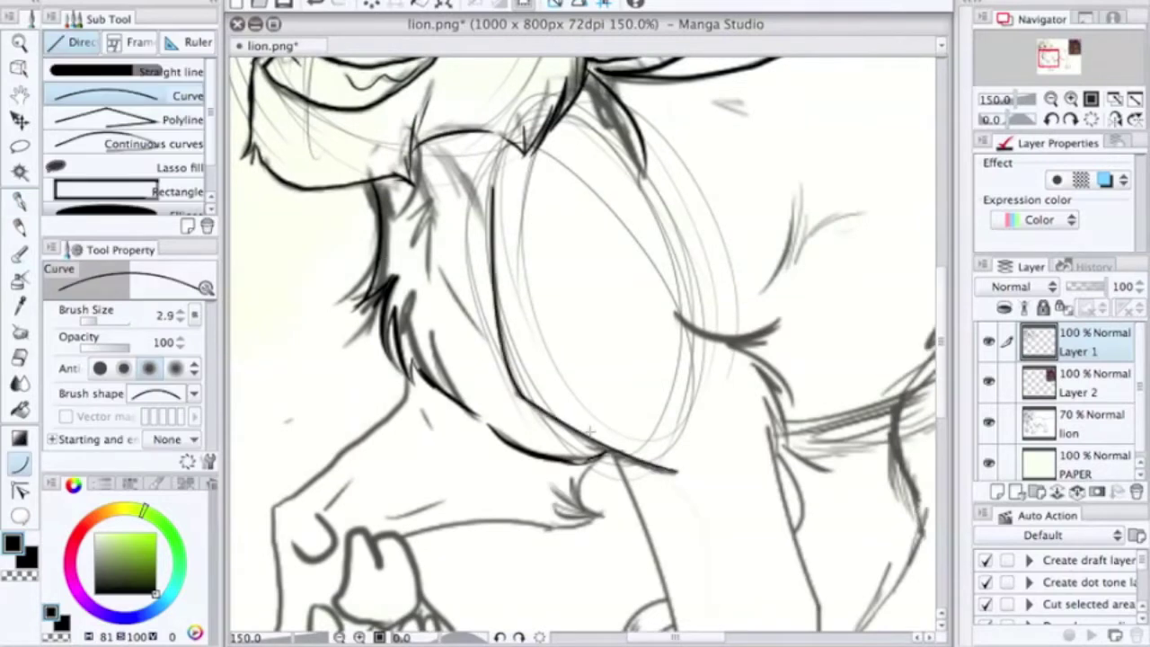
{"action": "left_click", "coordinate": [680, 475]}
{"action": "scroll", "coordinate": [680, 475], "scroll_direction": "down", "scroll_amount": 5}
Ink the elbow fur with the G-pen and the back edge of the standing front leg with the Curve tool
{"action": "key", "text": "p"}
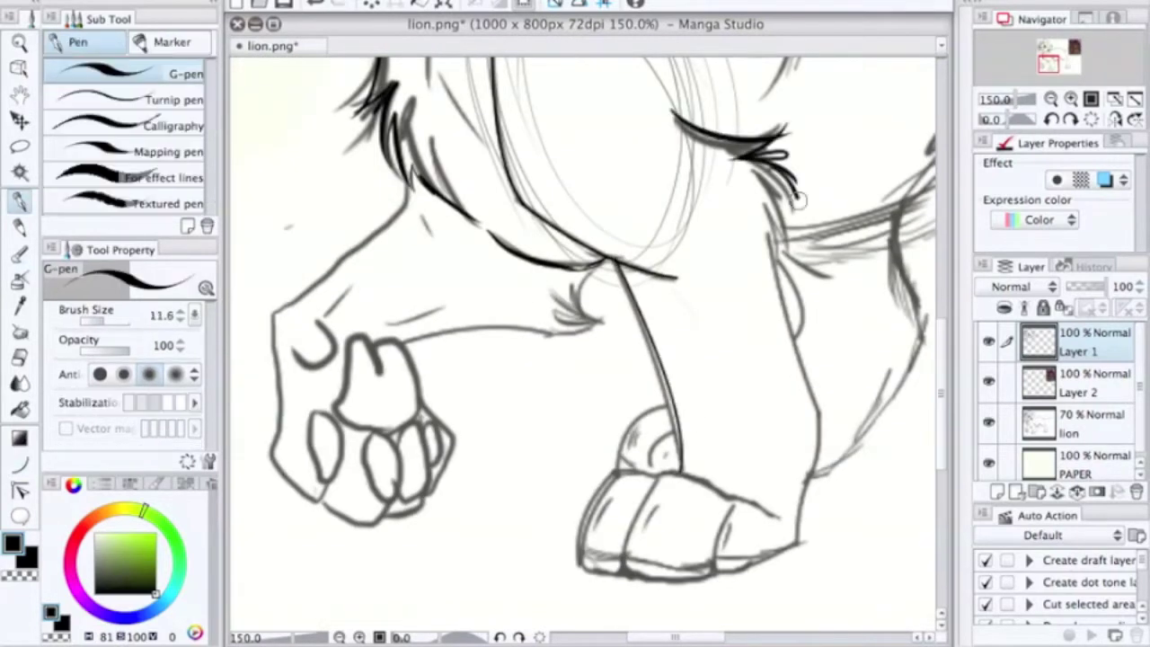
{"action": "key", "text": "u"}
{"action": "left_click_drag", "start_coordinate": [761, 216], "coordinate": [819, 416]}
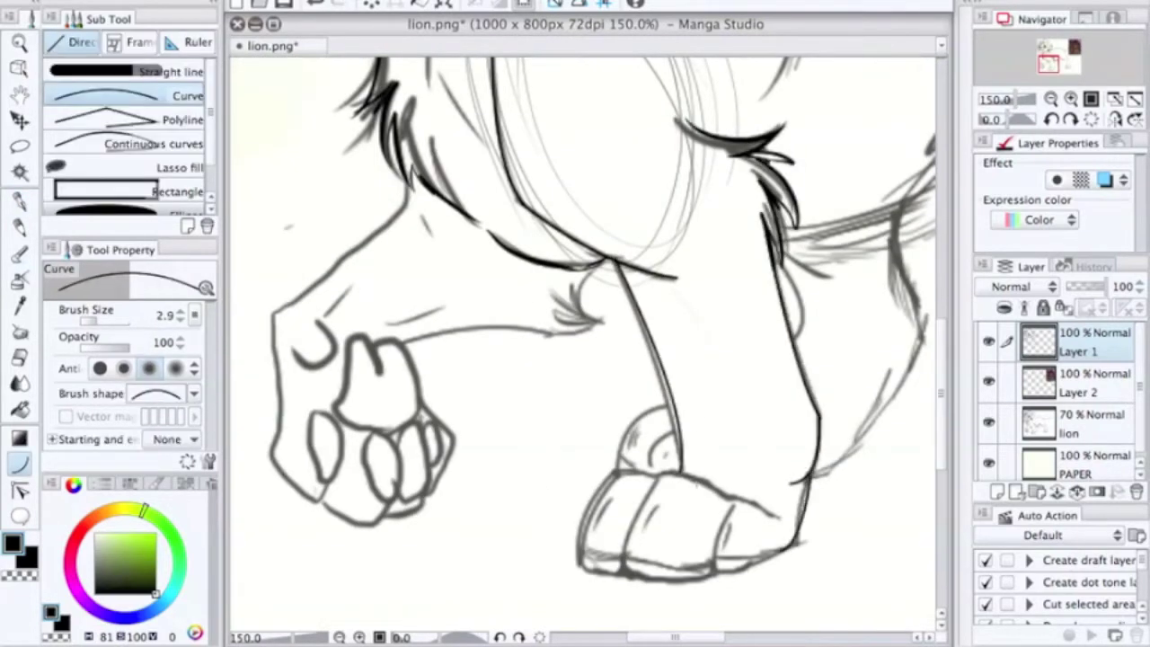
Ink the standing front paw's toes and the furred outline of the leg behind it
{"action": "key", "text": "p"}
{"action": "scroll", "coordinate": [851, 402], "scroll_direction": "up", "scroll_amount": 1}
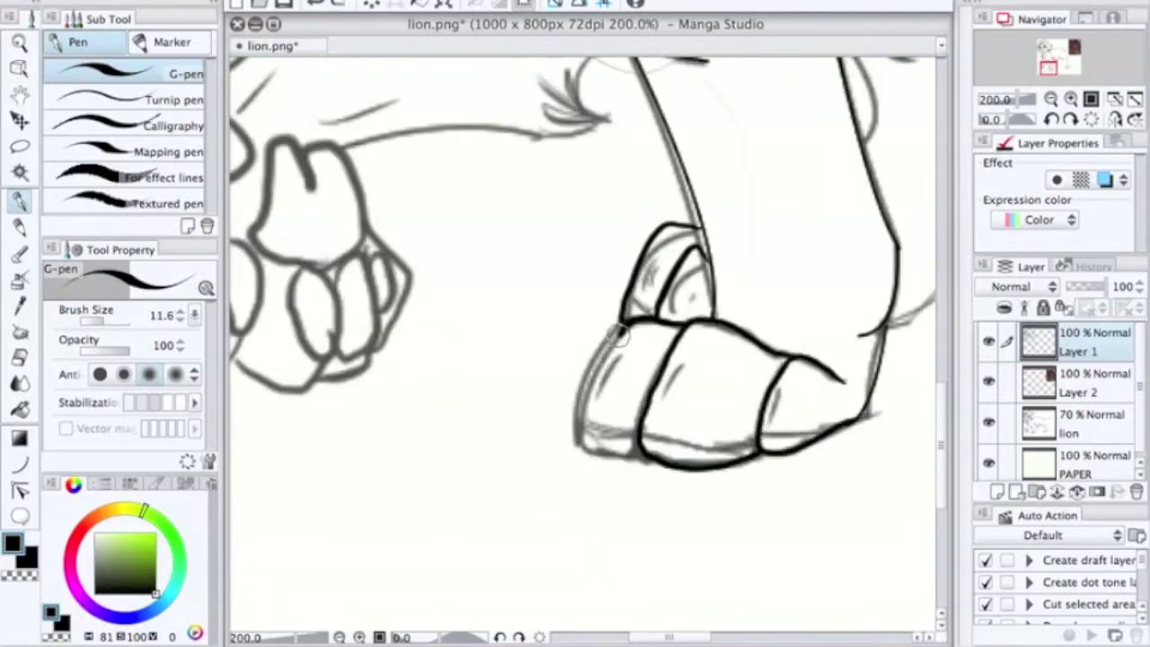
{"action": "scroll", "coordinate": [584, 405], "scroll_direction": "up", "scroll_amount": 5}
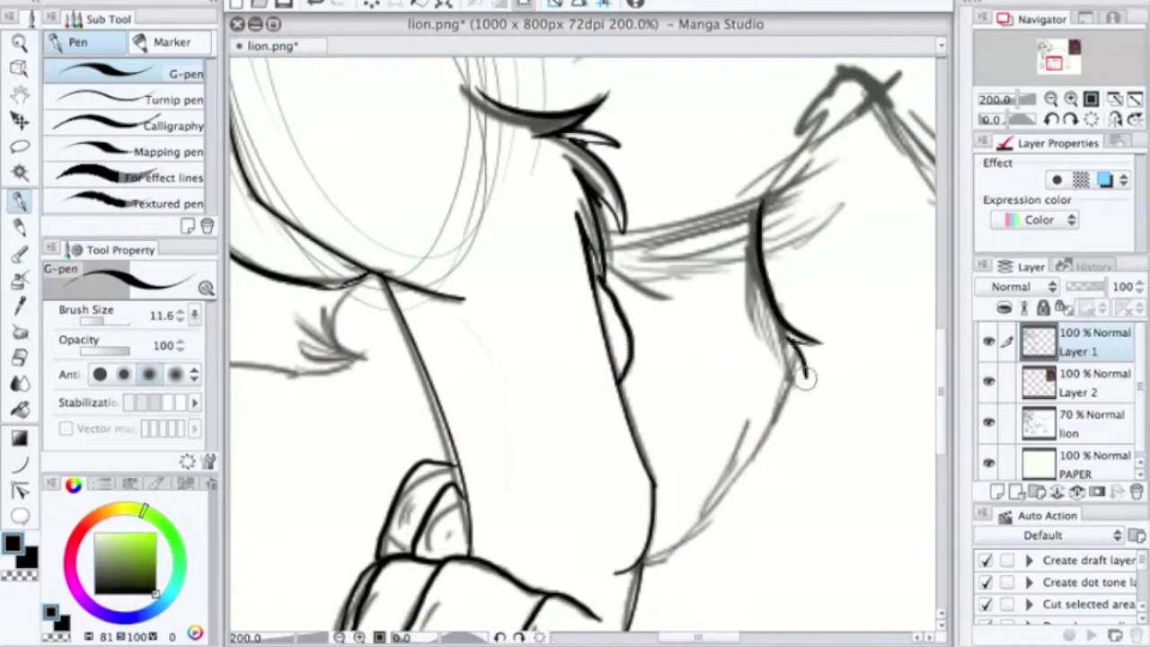
{"action": "key", "text": "u"}
Hide the lion sketch layer briefly to check the line art on its own, and show it again
{"action": "scroll", "coordinate": [280, 427], "scroll_direction": "down", "scroll_amount": 3}
{"action": "left_click", "coordinate": [988, 422]}
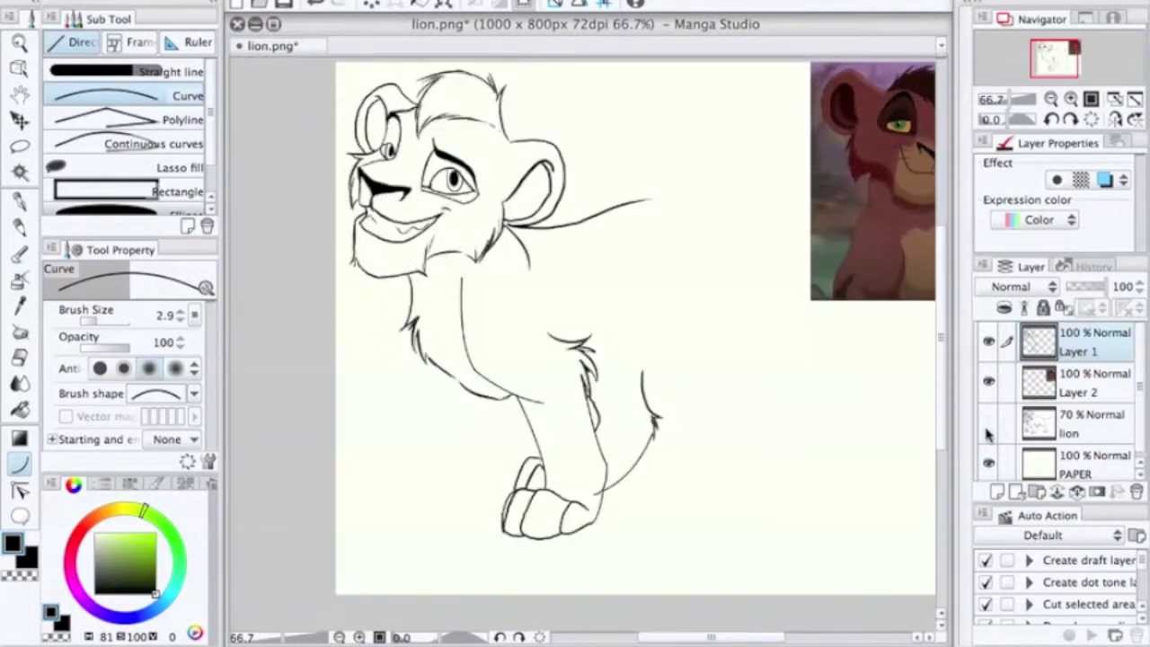
{"action": "left_click", "coordinate": [988, 421]}
Ink the raised front leg's outline and its paw with the pads and toes
{"action": "scroll", "coordinate": [471, 210], "scroll_direction": "up", "scroll_amount": 2}
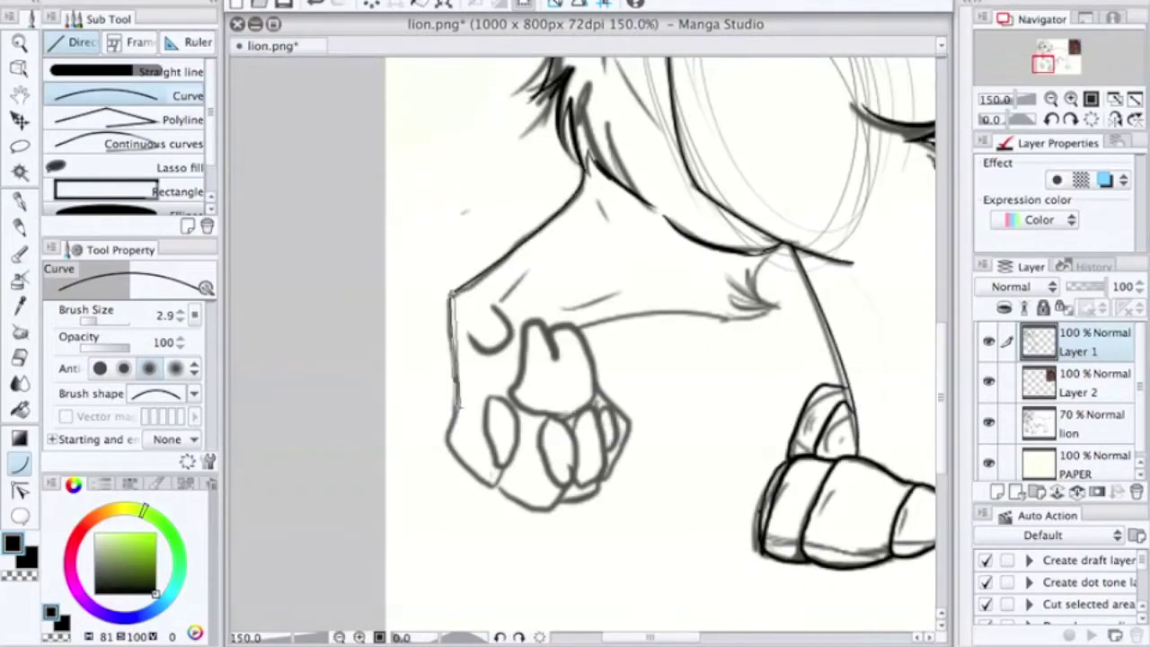
{"action": "key", "text": "p"}
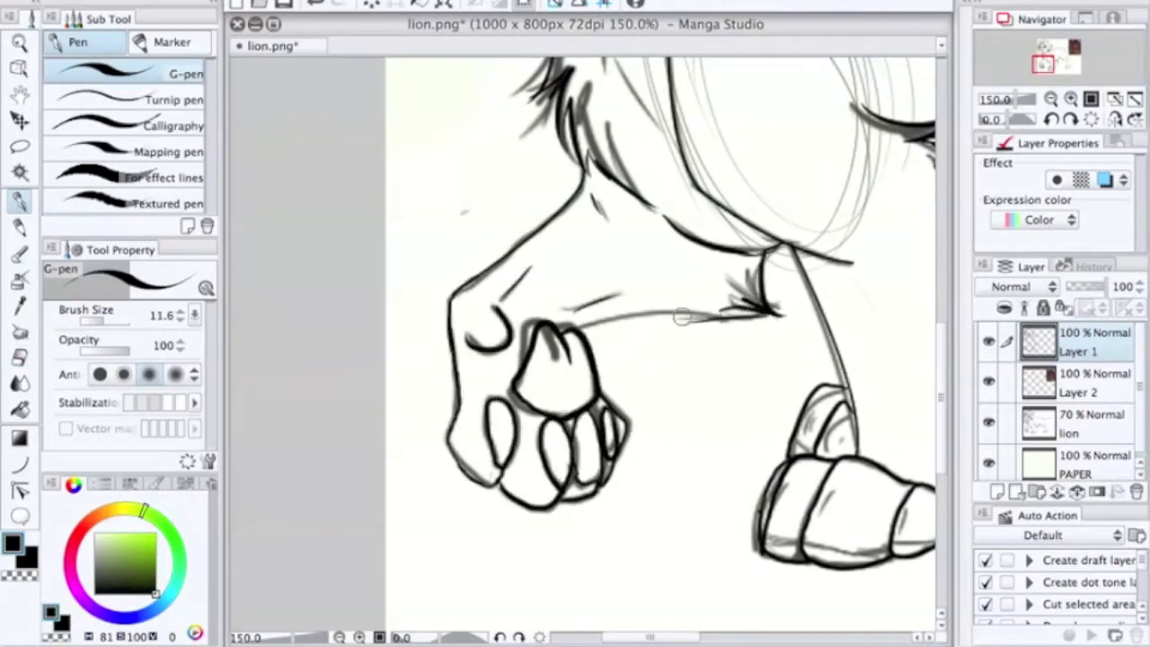
{"action": "key", "text": "u"}
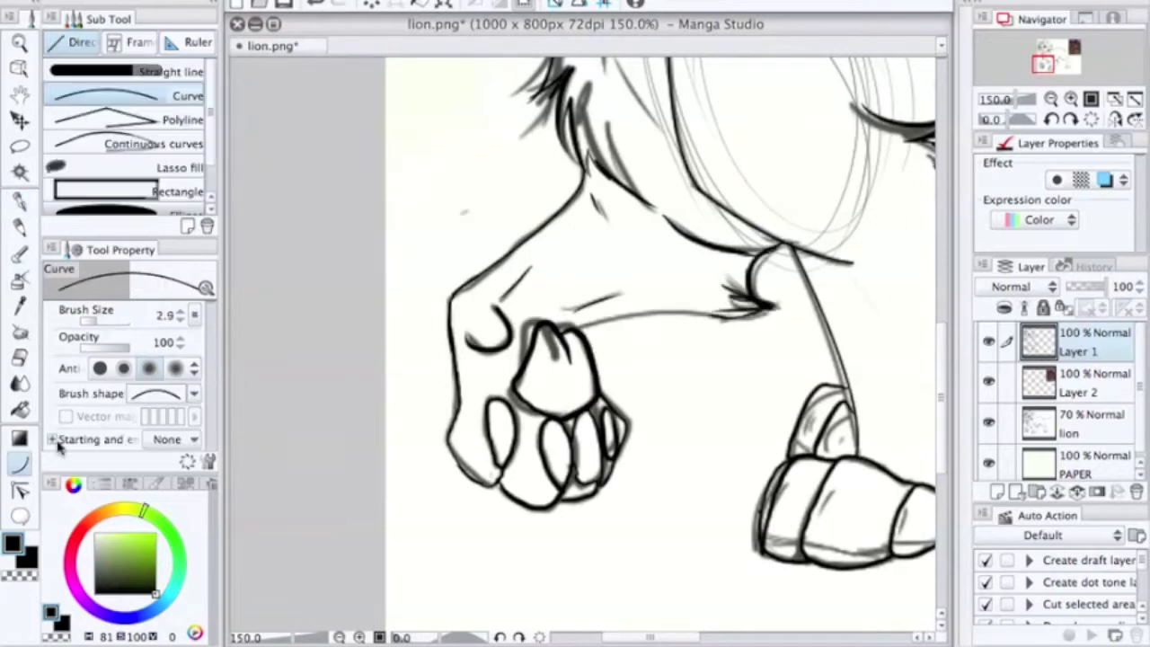
Draw the back, belly, thigh and hind leg outlines with the Curve tool
{"action": "left_click", "coordinate": [339, 637]}
{"action": "key", "text": "p"}
{"action": "key", "text": "u"}
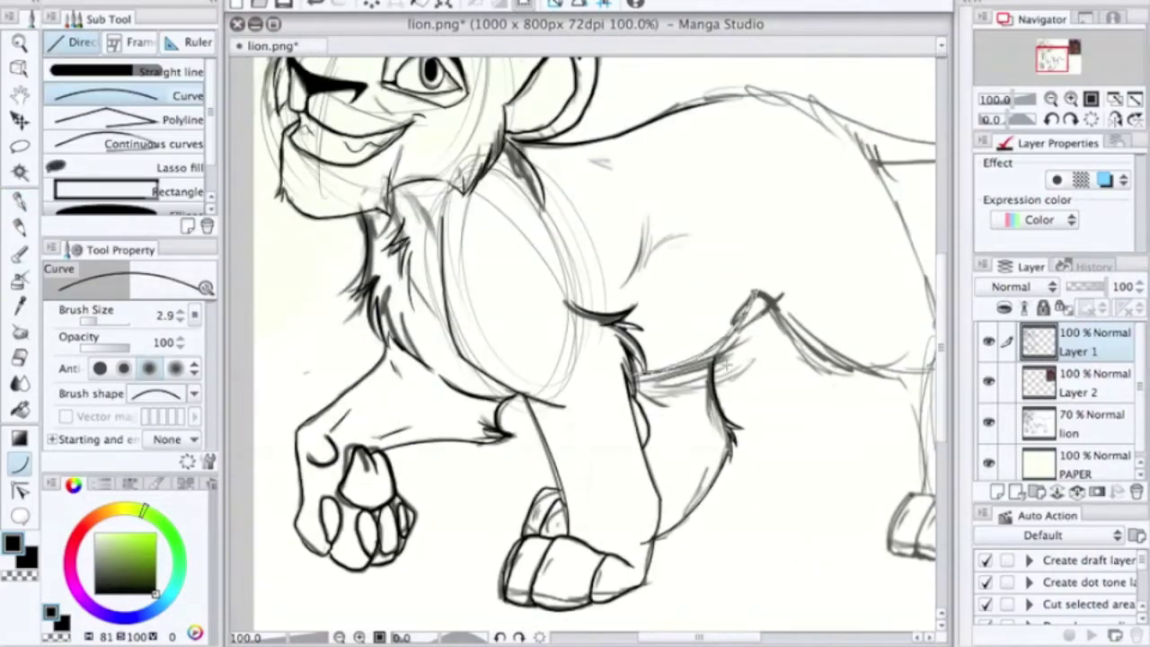
{"action": "scroll", "coordinate": [769, 289], "scroll_direction": "right", "scroll_amount": 5}
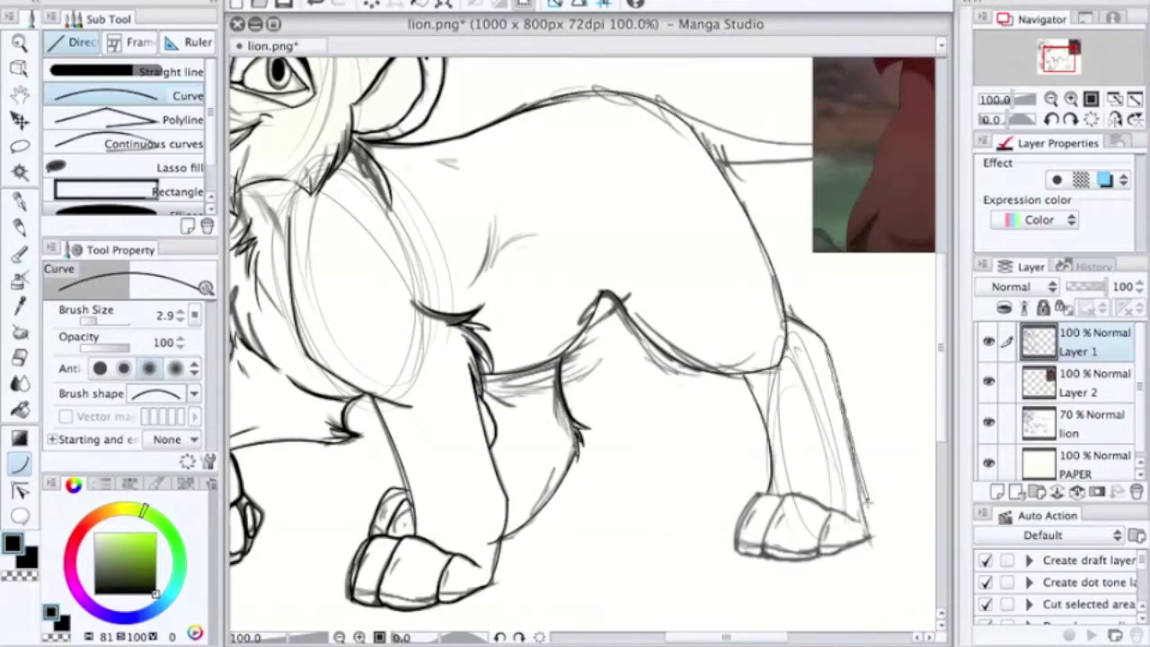
Ink the hind paw's toes with the G-pen and touch up the raised front paw's outline
{"action": "key", "text": "p"}
{"action": "scroll", "coordinate": [804, 539], "scroll_direction": "up", "scroll_amount": 3}
{"action": "left_click_drag", "start_coordinate": [885, 510], "coordinate": [808, 548]}
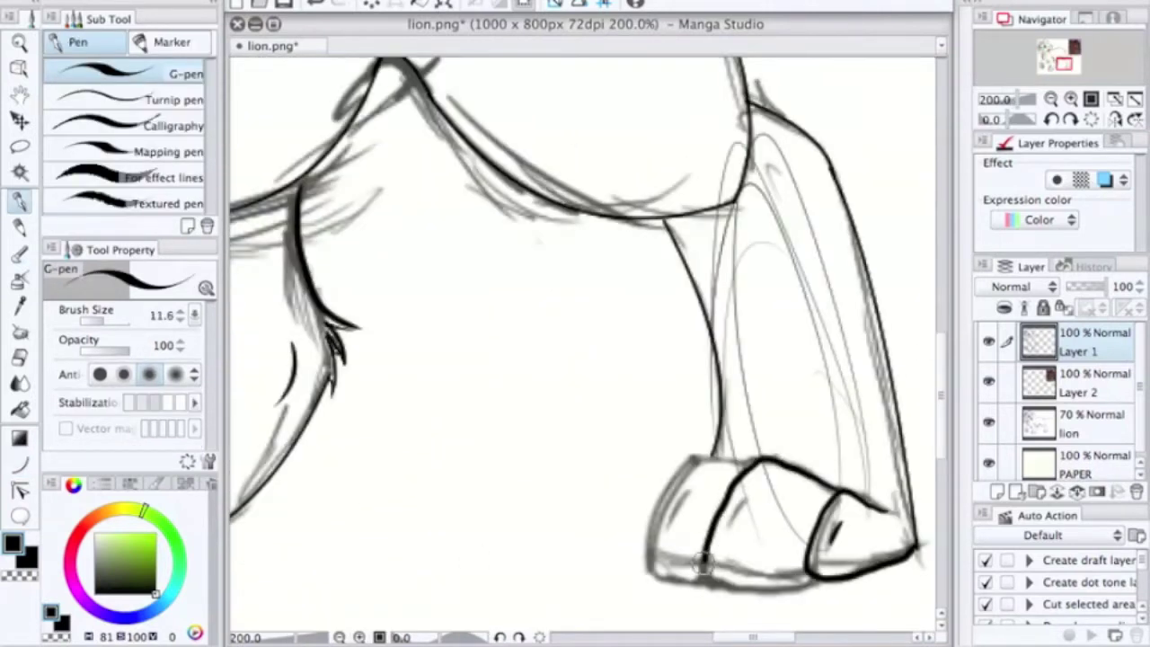
{"action": "scroll", "coordinate": [773, 626], "scroll_direction": "left", "scroll_amount": 8}
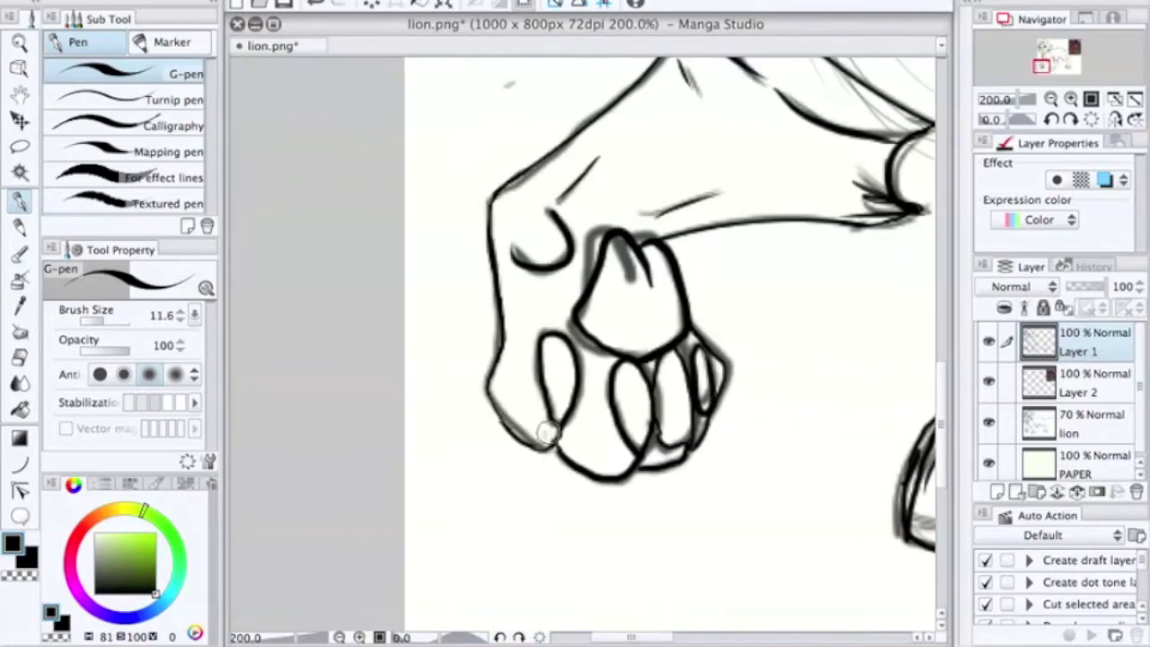
Lower the lion sketch layer's opacity to 28% and return to Layer 1
{"action": "scroll", "coordinate": [721, 238], "scroll_direction": "down", "scroll_amount": 3}
{"action": "left_click", "coordinate": [1087, 422]}
{"action": "left_click_drag", "start_coordinate": [1101, 286], "coordinate": [1089, 286]}
{"action": "scroll", "coordinate": [742, 88], "scroll_direction": "up", "scroll_amount": 2}
{"action": "key", "text": "alt+]"}
{"action": "key", "text": "alt+]"}
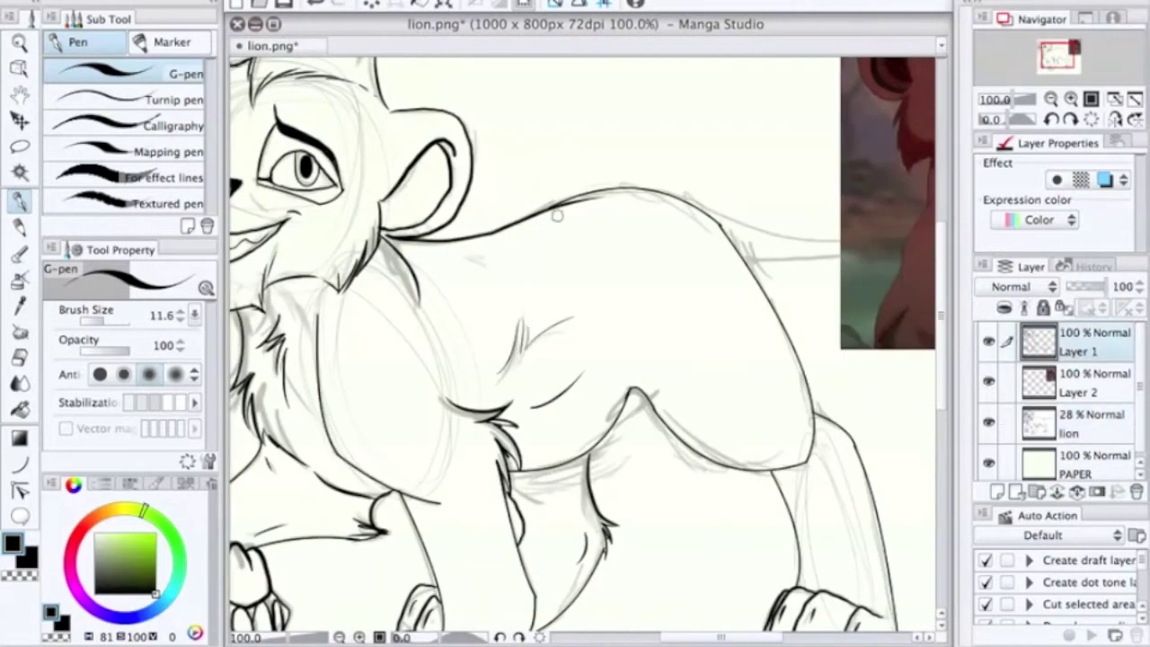
Hide the Layer 2 reference picture and draw the tail's two edges with the Curve tool, erasing the overlap at its base
{"action": "key", "text": "e"}
{"action": "left_click", "coordinate": [988, 381]}
{"action": "scroll", "coordinate": [584, 350], "scroll_direction": "right", "scroll_amount": 5}
{"action": "key", "text": "u"}
{"action": "mouse_move", "coordinate": [467, 214]}
{"action": "left_mouse_down"}
{"action": "mouse_move", "coordinate": [696, 221]}
{"action": "mouse_move", "coordinate": [486, 261]}
{"action": "left_mouse_up"}
{"action": "key", "text": "e"}
{"action": "key", "text": "u"}
{"action": "left_click", "coordinate": [340, 6]}
{"action": "left_click", "coordinate": [540, 269]}
{"action": "left_click", "coordinate": [20, 358]}
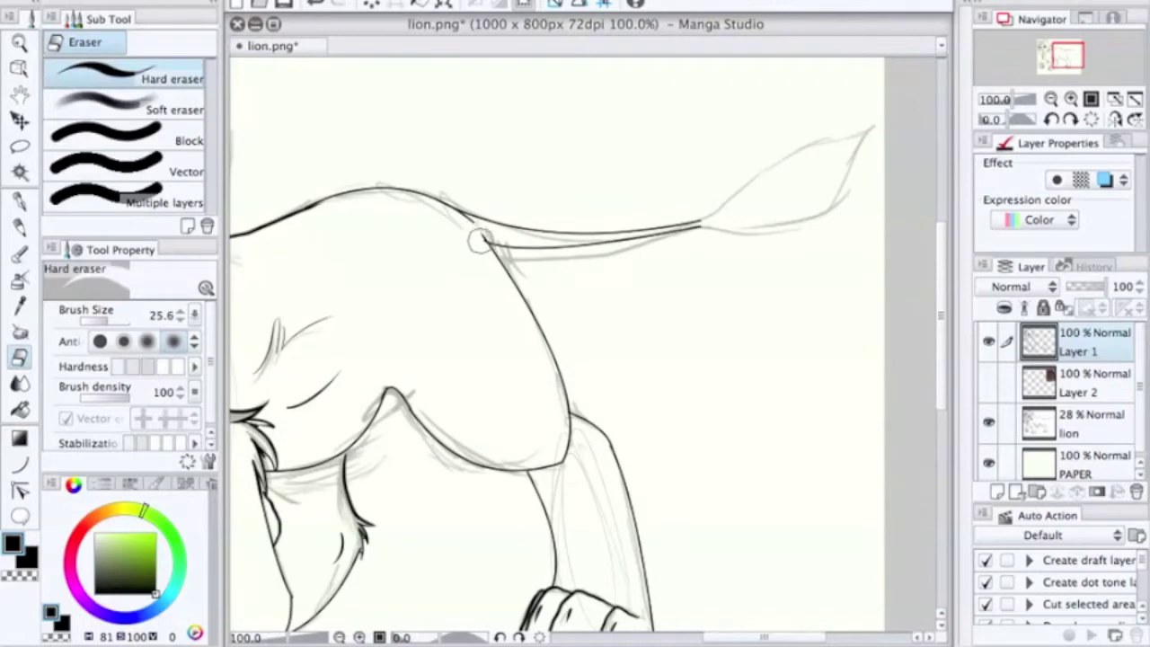
Ink the pointed tuft at the end of the tail with the G-pen
{"action": "key", "text": "p"}
{"action": "key", "text": "super+minus"}
{"action": "key", "text": "super+minus"}
{"action": "key", "text": "super+minus"}
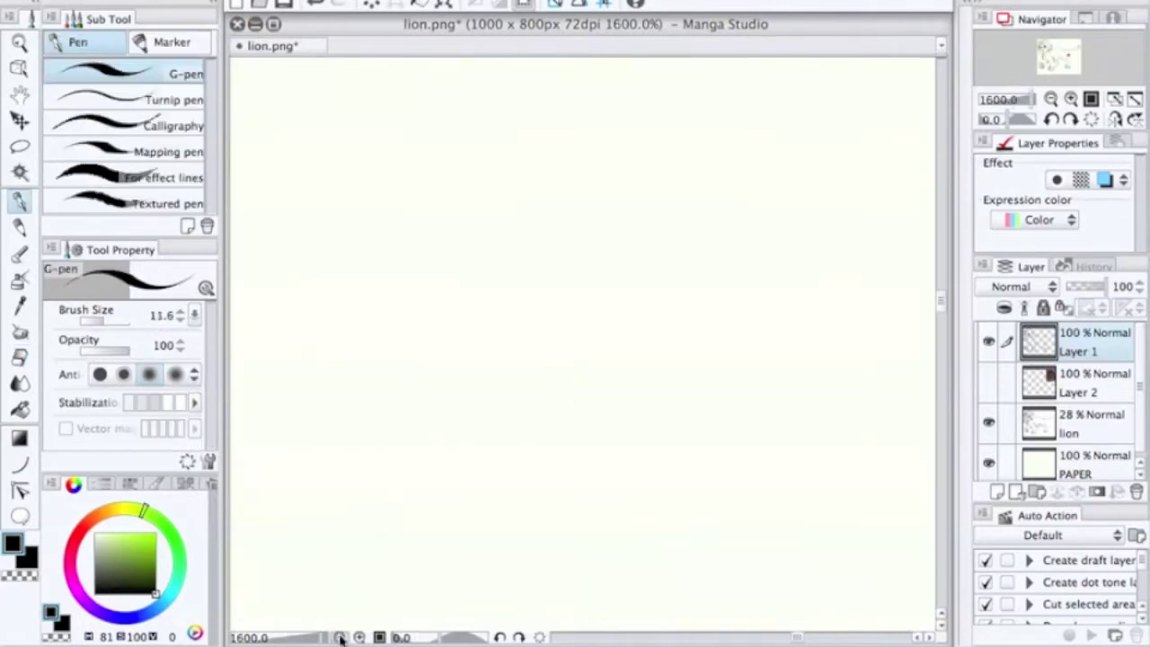
Delete the lion sketch layer and make Layer 1 active
{"action": "left_click", "coordinate": [1091, 423]}
{"action": "left_click", "coordinate": [1136, 492]}
{"action": "left_click", "coordinate": [680, 257]}
{"action": "key", "text": "super+plus"}
{"action": "key", "text": "super+plus"}
{"action": "left_click", "coordinate": [1092, 341]}
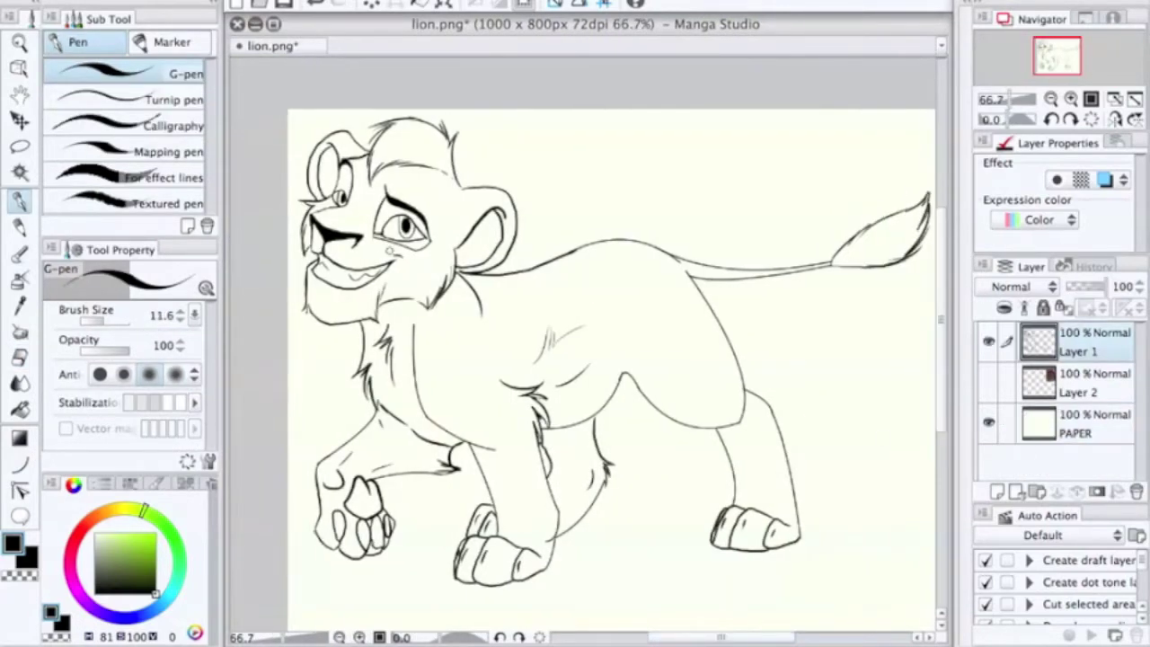
Show the Layer 2 reference picture, select the empty background around the lion with the Magic wand and invert the selection
{"action": "left_click", "coordinate": [988, 381]}
{"action": "key", "text": "w"}
{"action": "left_click", "coordinate": [619, 185]}
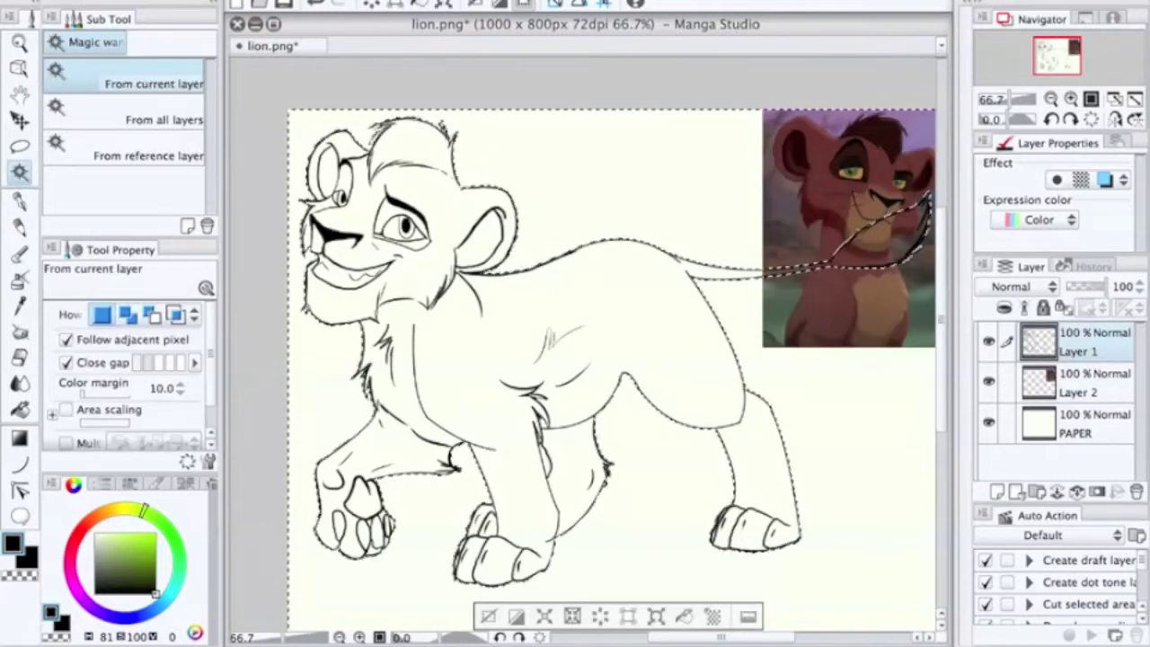
{"action": "left_click", "coordinate": [315, 3]}
{"action": "key", "text": "super+shift+i"}
Paint the selected lion reddish brown (H 10, S 59, V 42) on a new Layer 3 below the line art
{"action": "key", "text": "p"}
{"action": "mouse_move", "coordinate": [359, 134]}
{"action": "left_mouse_down"}
{"action": "mouse_move", "coordinate": [398, 103]}
{"action": "mouse_move", "coordinate": [290, 226]}
{"action": "mouse_move", "coordinate": [578, 354]}
{"action": "mouse_move", "coordinate": [575, 246]}
{"action": "mouse_move", "coordinate": [629, 395]}
{"action": "mouse_move", "coordinate": [398, 251]}
{"action": "mouse_move", "coordinate": [569, 464]}
{"action": "mouse_move", "coordinate": [752, 464]}
{"action": "left_mouse_up"}
{"action": "key", "text": "super+z"}
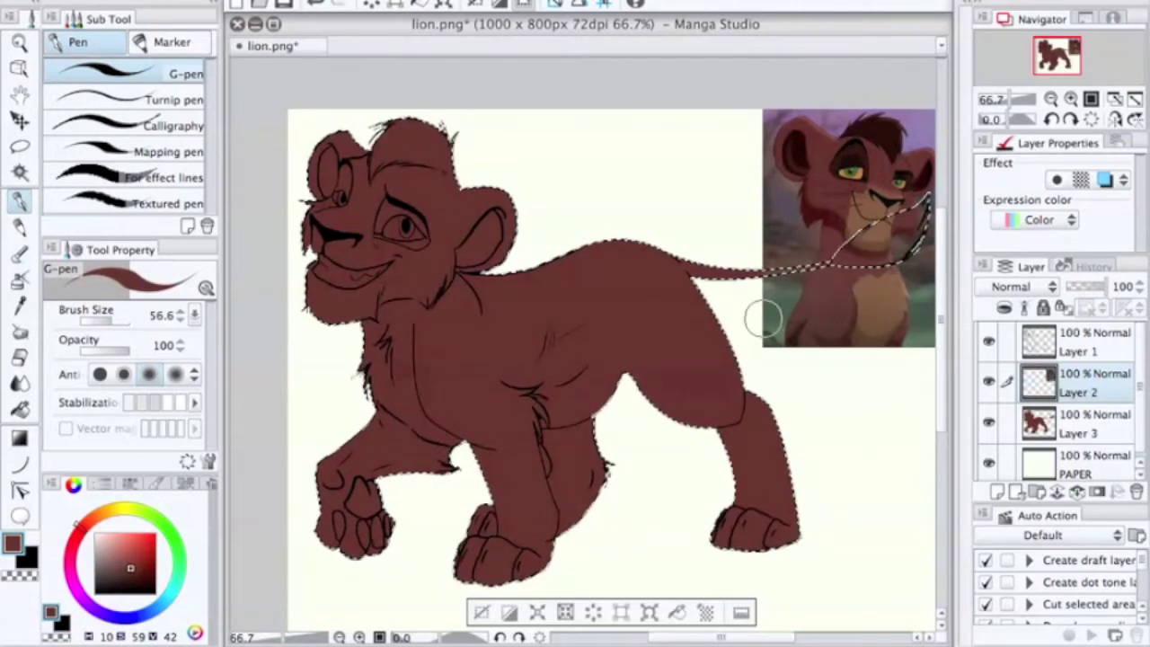
Move Layer 3 above the Layer 2 reference picture and paint the tail's end
{"action": "left_click", "coordinate": [1078, 422]}
{"action": "scroll", "coordinate": [655, 175], "scroll_direction": "right", "scroll_amount": 2}
{"action": "scroll", "coordinate": [584, 359], "scroll_direction": "left", "scroll_amount": 2}
{"action": "left_click", "coordinate": [1078, 382]}
{"action": "mouse_move", "coordinate": [773, 269]}
{"action": "left_mouse_down"}
{"action": "mouse_move", "coordinate": [898, 224]}
{"action": "mouse_move", "coordinate": [862, 251]}
{"action": "mouse_move", "coordinate": [917, 207]}
{"action": "left_mouse_up"}
Paint the head's hair tuft dark brown (H 10, S 45, V 25), reducing the brush size to 21.0
{"action": "scroll", "coordinate": [350, 405], "scroll_direction": "up", "scroll_amount": 3}
{"action": "scroll", "coordinate": [488, 174], "scroll_direction": "up", "scroll_amount": 5}
{"action": "mouse_move", "coordinate": [539, 162]}
{"action": "left_mouse_down"}
{"action": "mouse_move", "coordinate": [488, 174]}
{"action": "mouse_move", "coordinate": [431, 220]}
{"action": "left_mouse_up"}
{"action": "key", "text": "bracketleft"}
{"action": "key", "text": "bracketleft"}
{"action": "key", "text": "bracketleft"}
{"action": "key", "text": "bracketleft"}
{"action": "key", "text": "bracketleft"}
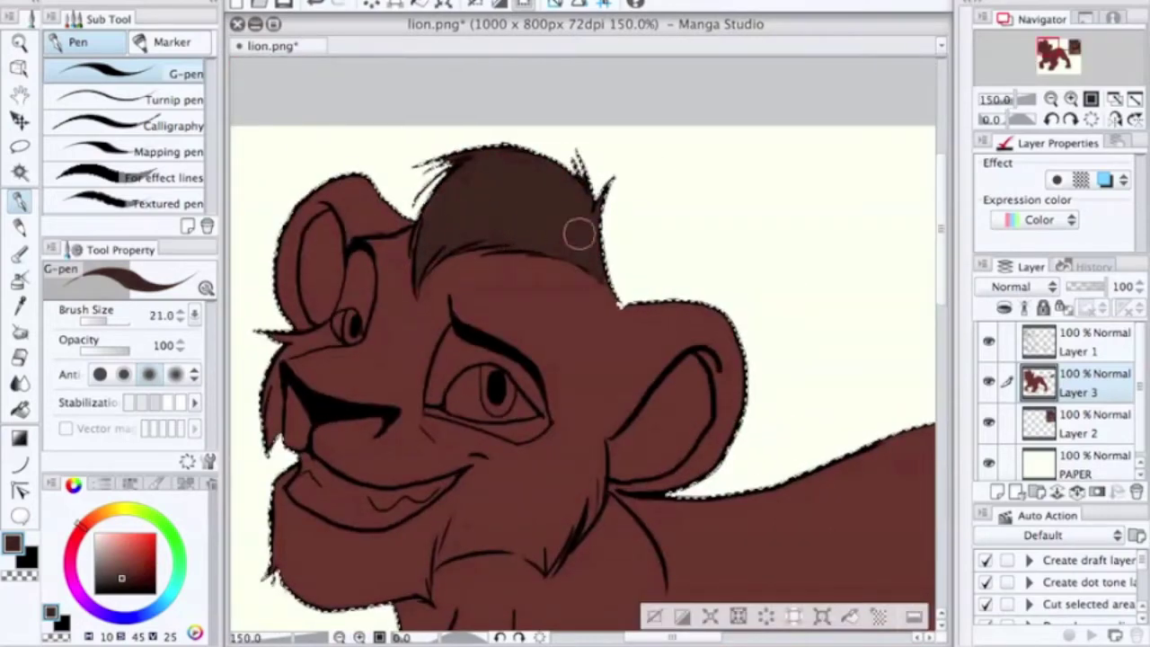
Paint the insides of both ears dark red-brown (H 6, S 61, V 26)
{"action": "scroll", "coordinate": [584, 359], "scroll_direction": "left", "scroll_amount": 2}
{"action": "left_click_drag", "start_coordinate": [728, 377], "coordinate": [702, 421]}
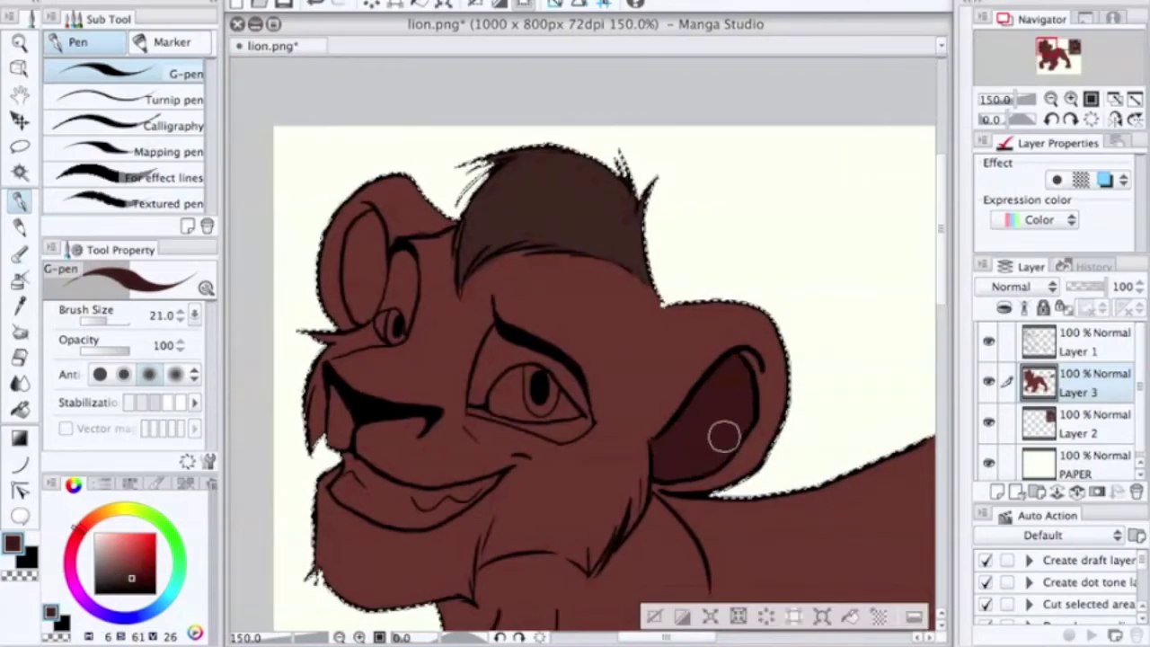
{"action": "left_click_drag", "start_coordinate": [368, 279], "coordinate": [359, 237]}
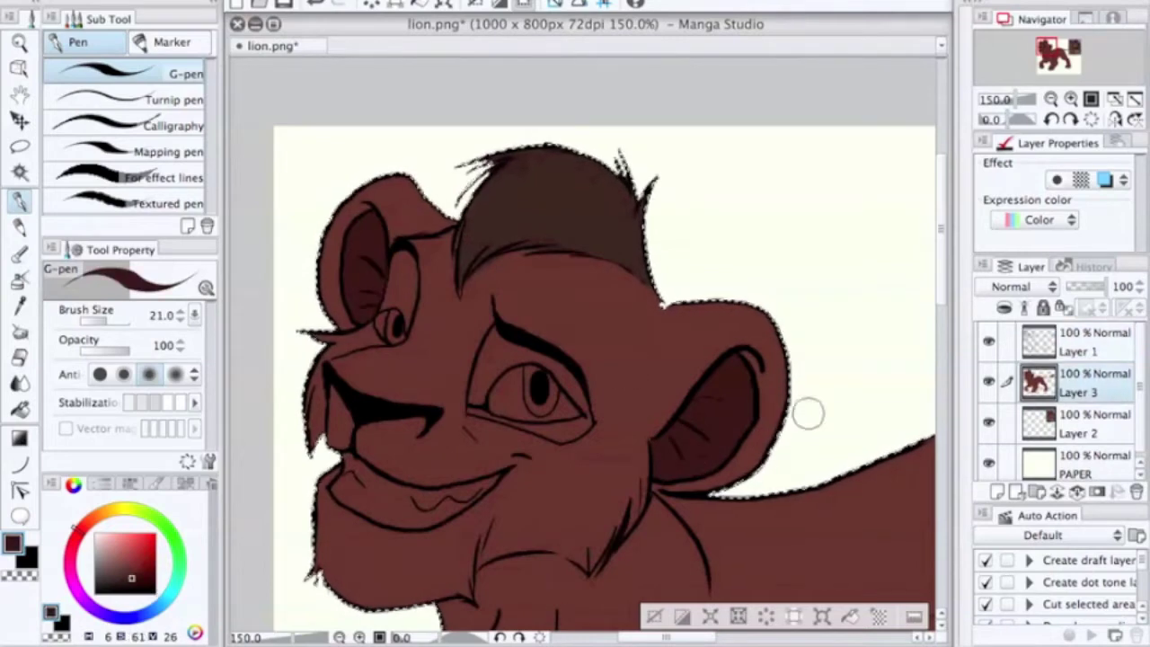
Paint the muzzle and chin brown (H 27, S 50, V 51), sampling the color from the reference picture
{"action": "scroll", "coordinate": [584, 377], "scroll_direction": "right", "scroll_amount": 10}
{"action": "scroll", "coordinate": [584, 378], "scroll_direction": "left", "scroll_amount": 2}
{"action": "left_click", "coordinate": [811, 329], "text": "alt"}
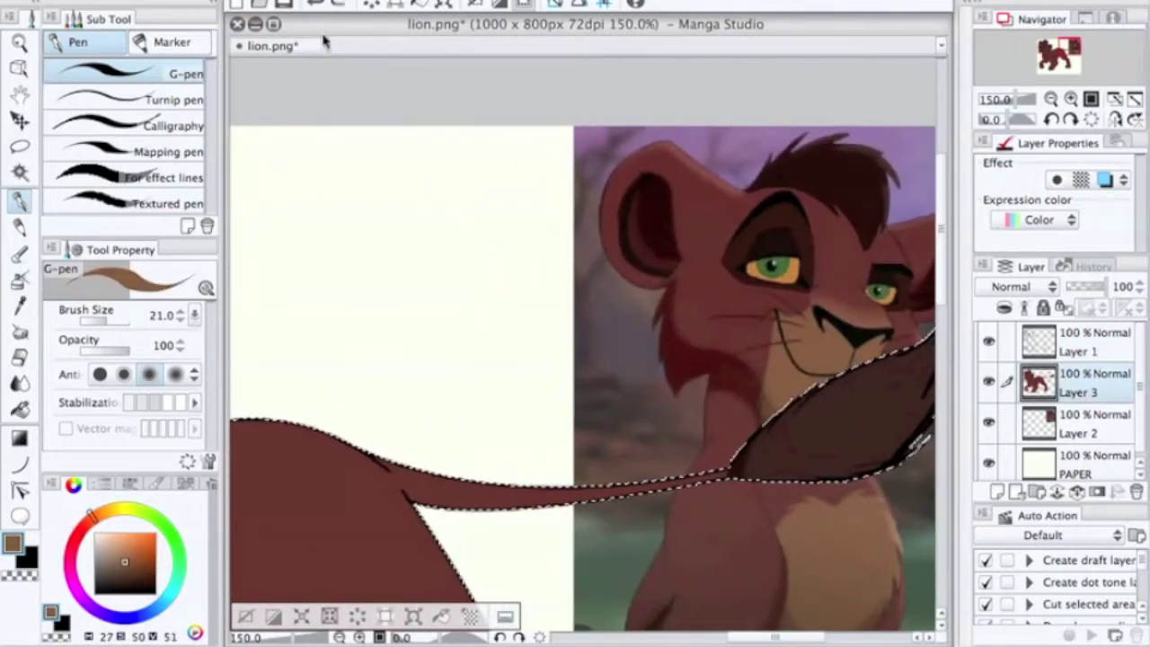
{"action": "scroll", "coordinate": [584, 377], "scroll_direction": "left", "scroll_amount": 8}
{"action": "left_click_drag", "start_coordinate": [585, 450], "coordinate": [687, 467]}
{"action": "left_click_drag", "start_coordinate": [620, 418], "coordinate": [665, 562]}
{"action": "mouse_move", "coordinate": [539, 539]}
{"action": "left_mouse_down"}
{"action": "mouse_move", "coordinate": [604, 589]}
{"action": "mouse_move", "coordinate": [618, 470]}
{"action": "left_mouse_up"}
{"action": "scroll", "coordinate": [441, 359], "scroll_direction": "down", "scroll_amount": 3}
{"action": "scroll", "coordinate": [441, 360], "scroll_direction": "right", "scroll_amount": 2}
{"action": "left_click", "coordinate": [443, 360], "text": "alt"}
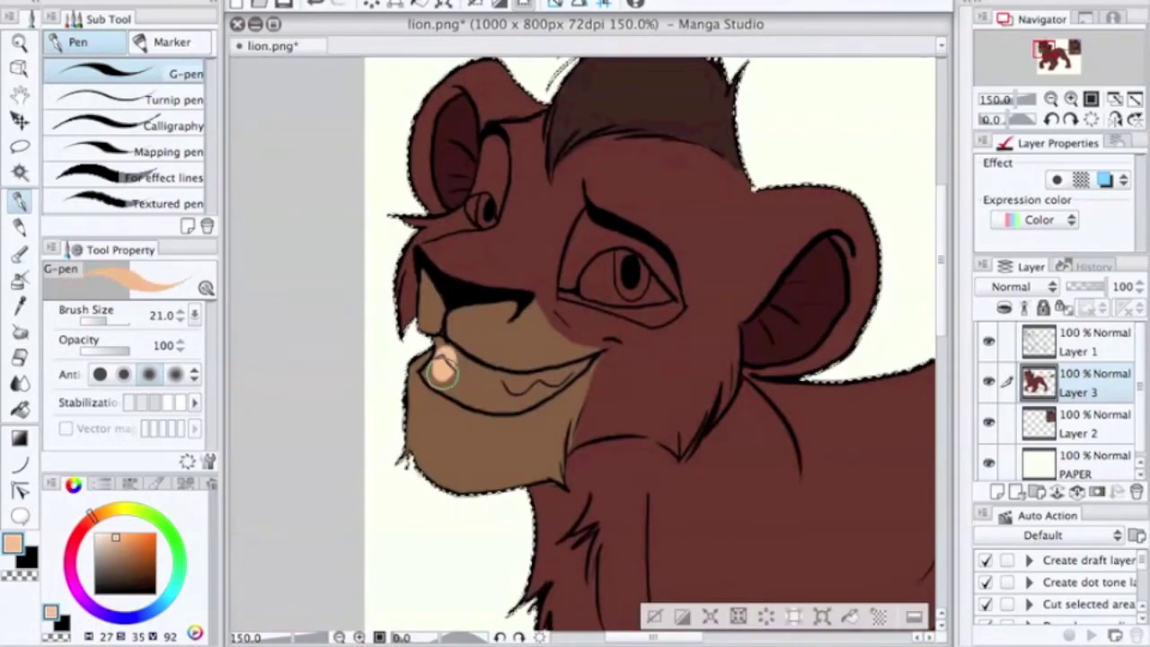
{"action": "left_click_drag", "start_coordinate": [562, 382], "coordinate": [440, 364]}
{"action": "key", "text": "ctrl+z"}
{"action": "left_click", "coordinate": [447, 366], "text": "alt"}
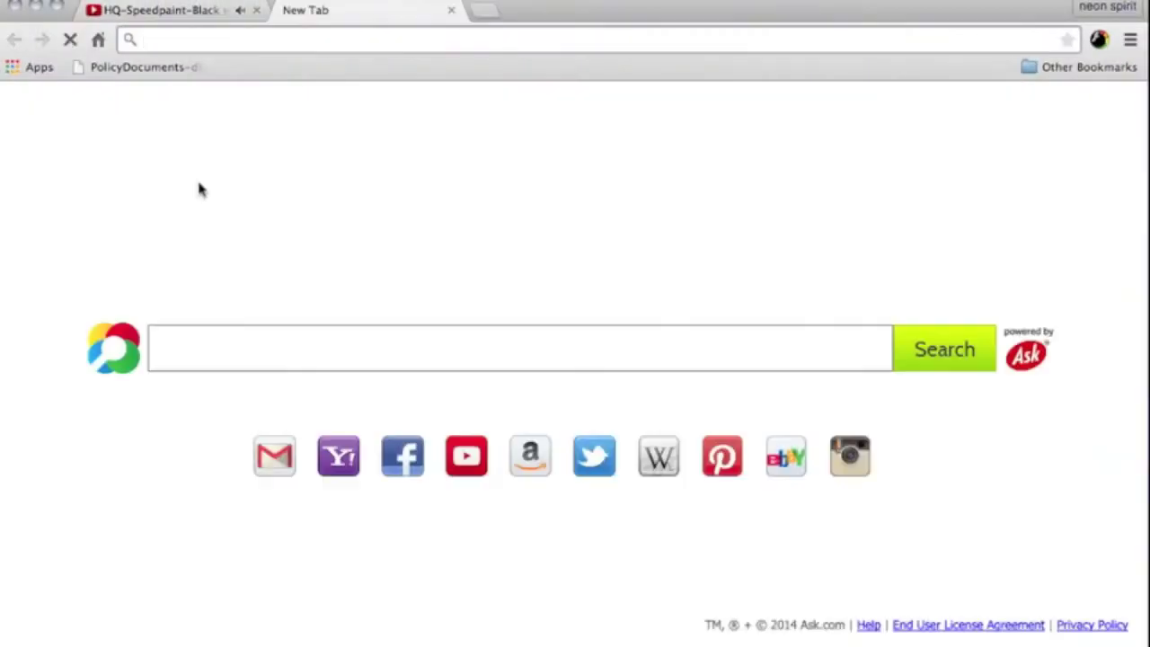
Switch to the web browser and search Google for "kovu"
{"action": "type", "text": "google.co.uk"}
{"action": "key", "text": "Return"}
{"action": "type", "text": "kovu"}
{"action": "left_click", "coordinate": [565, 398]}
{"action": "scroll", "coordinate": [575, 360], "scroll_direction": "down", "scroll_amount": 10}
{"action": "scroll", "coordinate": [1139, 130], "scroll_direction": "up", "scroll_amount": 5}
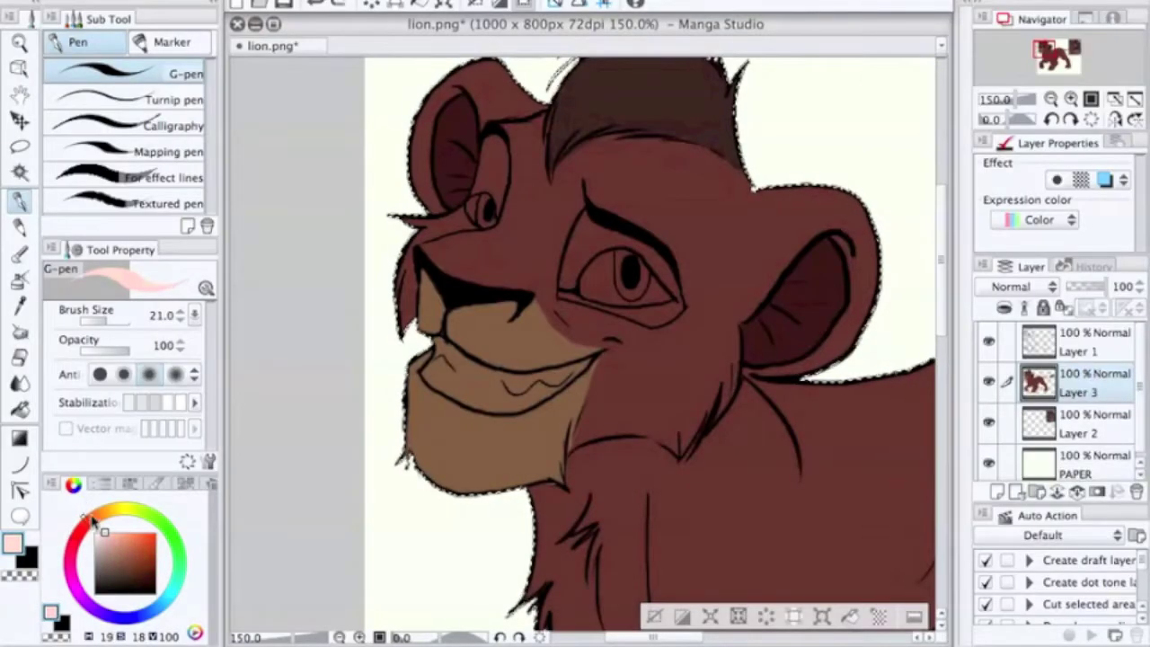
Paint the teeth white and blend the muzzle's brown (H 27, S 50, V 51) into the bridge of the nose
{"action": "left_click", "coordinate": [94, 531]}
{"action": "mouse_move", "coordinate": [444, 346]}
{"action": "left_mouse_down"}
{"action": "mouse_move", "coordinate": [431, 382]}
{"action": "mouse_move", "coordinate": [575, 373]}
{"action": "left_mouse_up"}
{"action": "left_click", "coordinate": [432, 306], "text": "alt"}
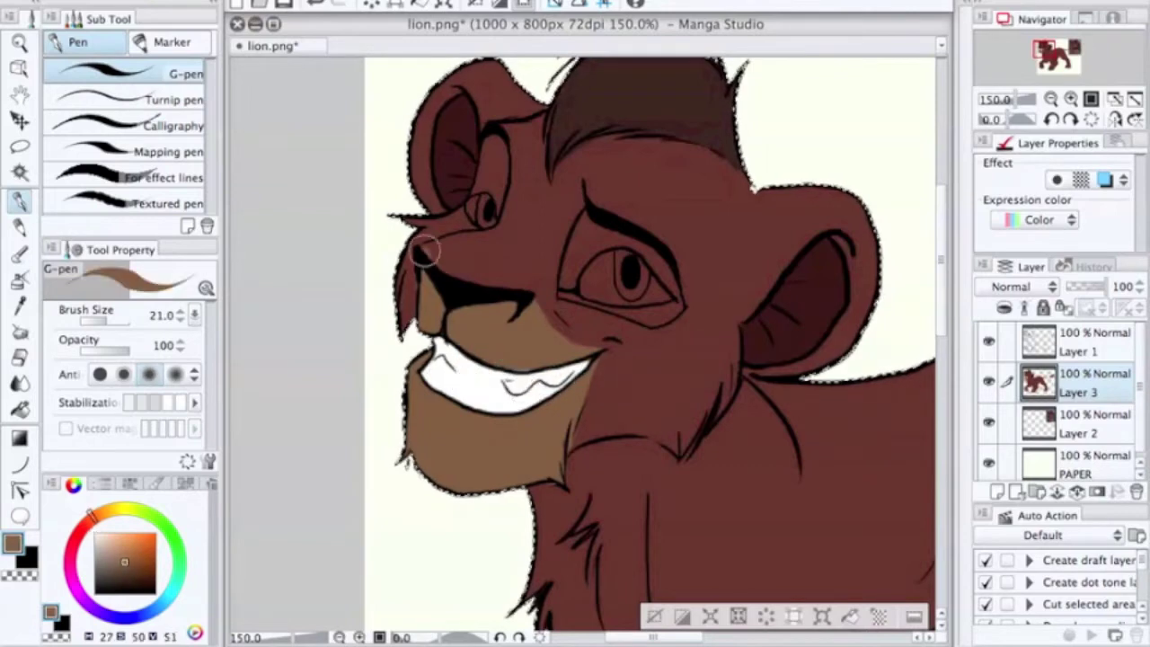
{"action": "key", "text": "j"}
{"action": "left_click_drag", "start_coordinate": [467, 252], "coordinate": [512, 260]}
Paint all the paws, including the raised one, lighter brown (H 27, S 52, V 63)
{"action": "key", "text": "p"}
{"action": "scroll", "coordinate": [629, 359], "scroll_direction": "down", "scroll_amount": 10}
{"action": "left_click_drag", "start_coordinate": [781, 450], "coordinate": [926, 503]}
{"action": "scroll", "coordinate": [629, 359], "scroll_direction": "up", "scroll_amount": 3}
{"action": "left_click_drag", "start_coordinate": [442, 557], "coordinate": [465, 607]}
{"action": "scroll", "coordinate": [539, 449], "scroll_direction": "down", "scroll_amount": 3}
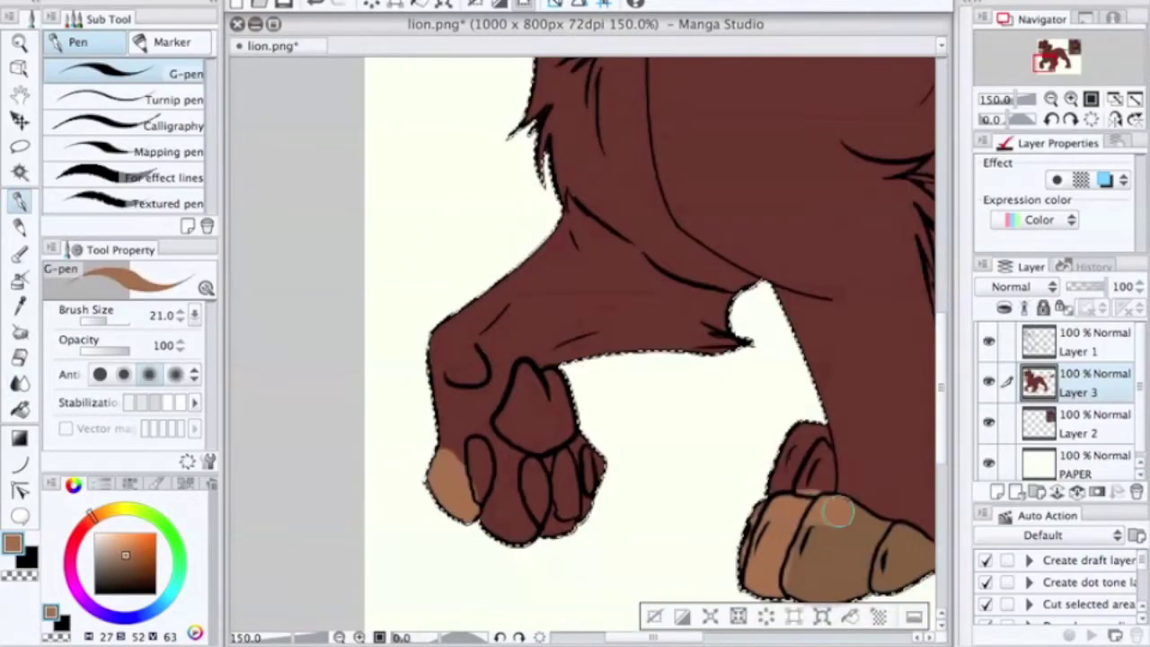
{"action": "mouse_move", "coordinate": [545, 434]}
{"action": "left_mouse_down"}
{"action": "mouse_move", "coordinate": [449, 404]}
{"action": "mouse_move", "coordinate": [639, 360]}
{"action": "mouse_move", "coordinate": [436, 410]}
{"action": "mouse_move", "coordinate": [530, 371]}
{"action": "left_mouse_up"}
{"action": "scroll", "coordinate": [530, 372], "scroll_direction": "right", "scroll_amount": 10}
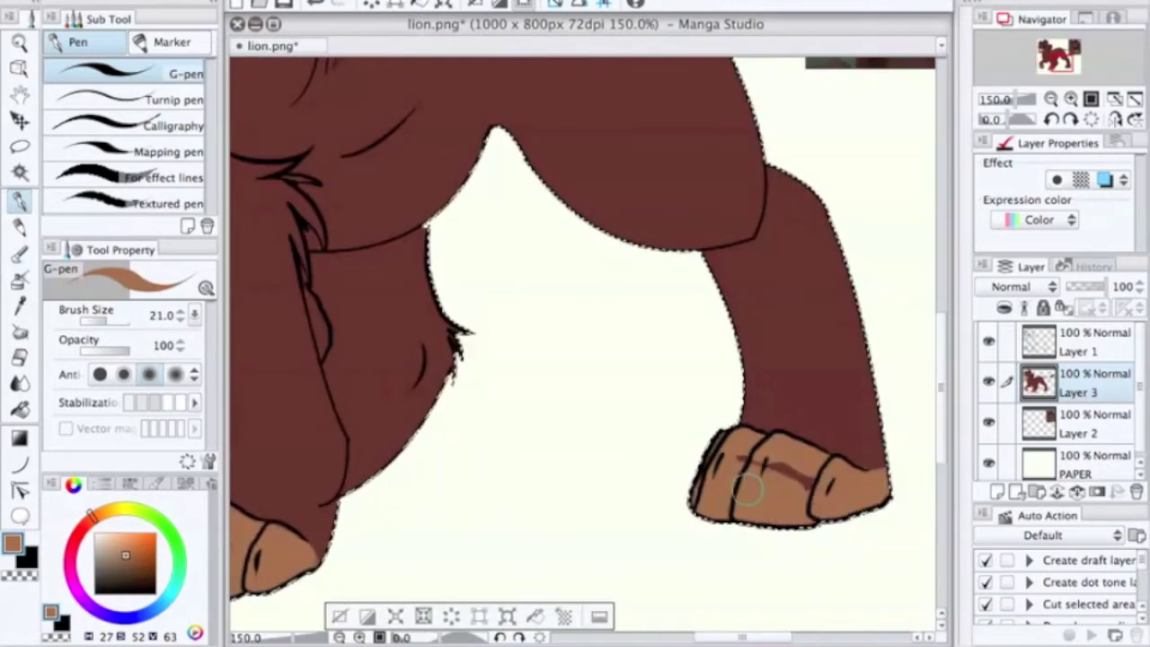
Repaint the muzzle and chin and fill the chest with the paws' lighter brown (H 26, S 52, V 63)
{"action": "left_click", "coordinate": [847, 429], "text": "alt"}
{"action": "key", "text": "ctrl+minus"}
{"action": "left_click", "coordinate": [521, 485], "text": "alt"}
{"action": "scroll", "coordinate": [521, 485], "scroll_direction": "up", "scroll_amount": 6}
{"action": "mouse_move", "coordinate": [252, 261]}
{"action": "left_mouse_down"}
{"action": "mouse_move", "coordinate": [363, 238]}
{"action": "mouse_move", "coordinate": [300, 297]}
{"action": "mouse_move", "coordinate": [242, 212]}
{"action": "mouse_move", "coordinate": [260, 200]}
{"action": "mouse_move", "coordinate": [319, 229]}
{"action": "mouse_move", "coordinate": [280, 197]}
{"action": "mouse_move", "coordinate": [357, 220]}
{"action": "left_mouse_up"}
{"action": "mouse_move", "coordinate": [368, 314]}
{"action": "left_mouse_down"}
{"action": "mouse_move", "coordinate": [378, 346]}
{"action": "mouse_move", "coordinate": [324, 353]}
{"action": "left_mouse_up"}
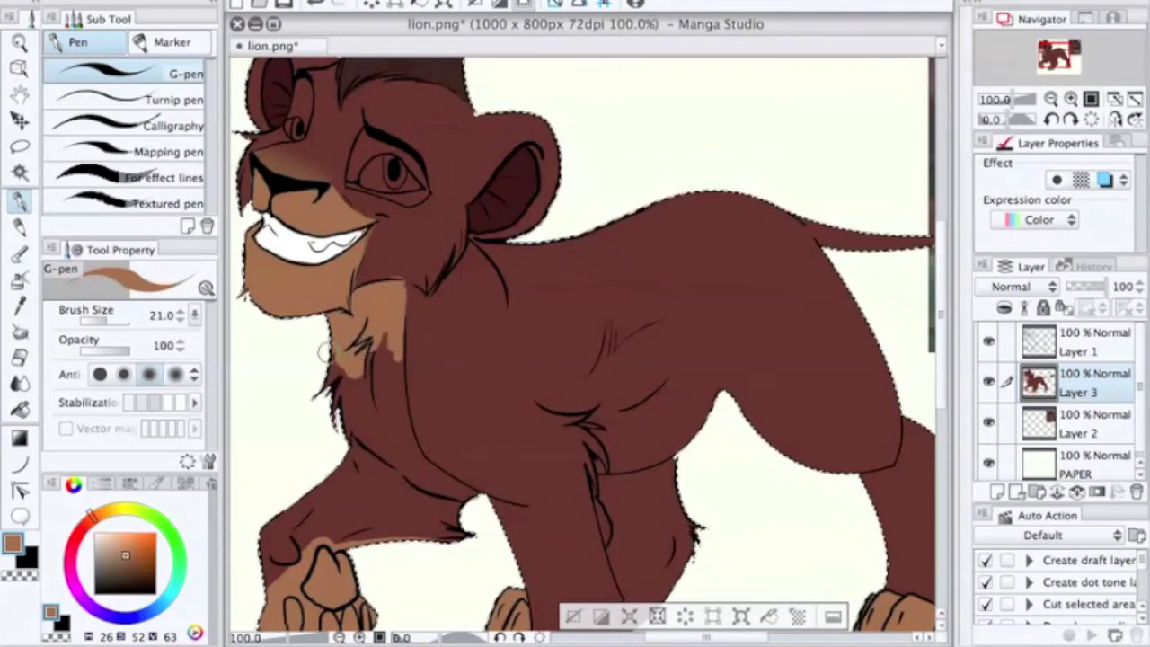
{"action": "left_click_drag", "start_coordinate": [446, 491], "coordinate": [385, 405]}
Paint the underside of the belly lighter brown (H 26, S 52, V 63)
{"action": "left_click", "coordinate": [362, 474], "text": "alt"}
{"action": "left_click", "coordinate": [385, 405], "text": "alt"}
{"action": "mouse_move", "coordinate": [604, 443]}
{"action": "left_mouse_down"}
{"action": "mouse_move", "coordinate": [703, 422]}
{"action": "mouse_move", "coordinate": [594, 437]}
{"action": "mouse_move", "coordinate": [629, 459]}
{"action": "left_mouse_up"}
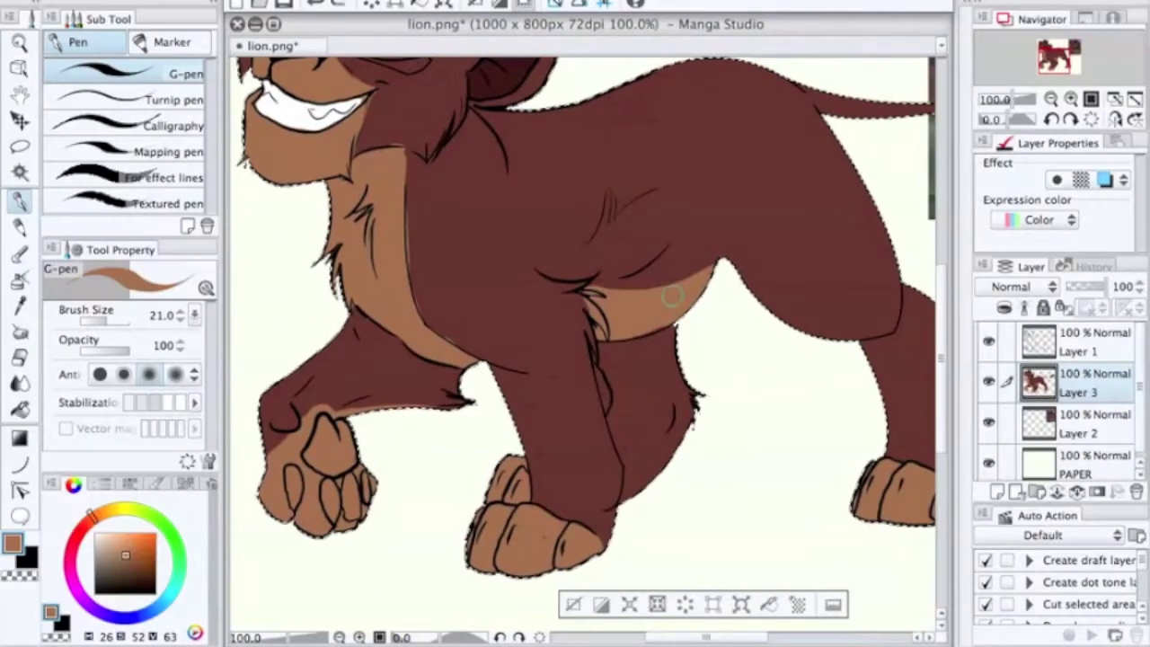
{"action": "key", "text": "super+minus"}
{"action": "key", "text": "super+plus"}
{"action": "scroll", "coordinate": [584, 341], "scroll_direction": "up", "scroll_amount": 3}
Paint the areas around the eyes dark brown and both eyeballs orange (H 33, S 68, V 75)
{"action": "left_click", "coordinate": [457, 257], "text": "alt"}
{"action": "scroll", "coordinate": [456, 257], "scroll_direction": "up", "scroll_amount": 3}
{"action": "scroll", "coordinate": [490, 230], "scroll_direction": "right", "scroll_amount": 10}
{"action": "left_click", "coordinate": [759, 163], "text": "alt"}
{"action": "key", "text": "super+plus"}
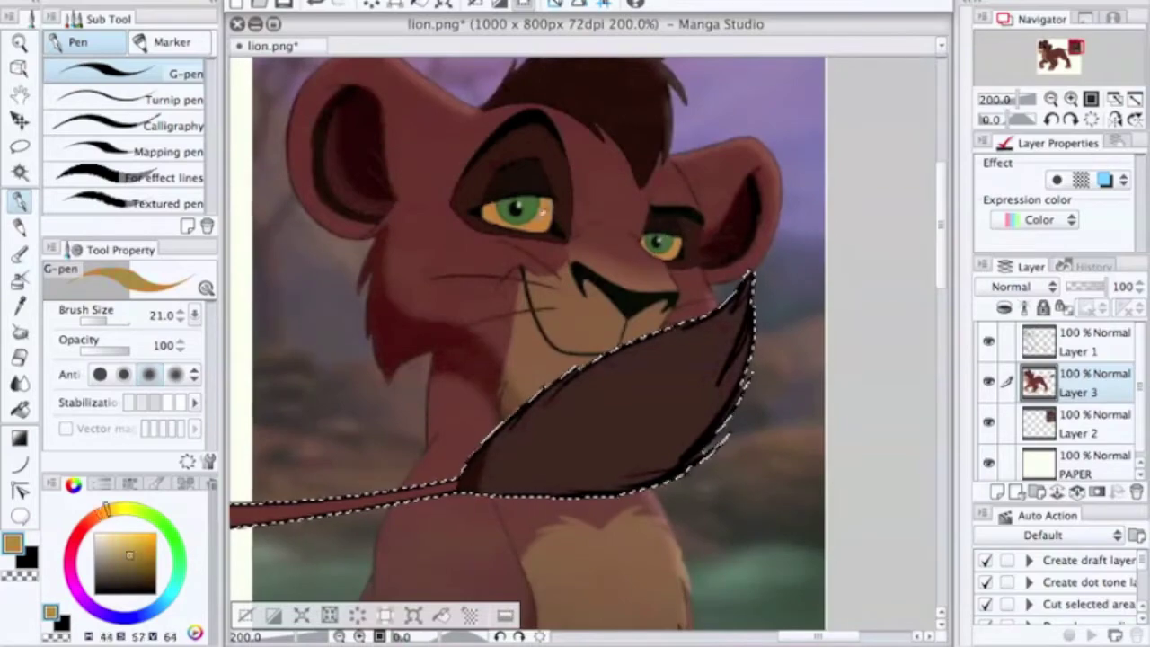
{"action": "scroll", "coordinate": [530, 216], "scroll_direction": "left", "scroll_amount": 10}
{"action": "scroll", "coordinate": [485, 406], "scroll_direction": "left", "scroll_amount": 5}
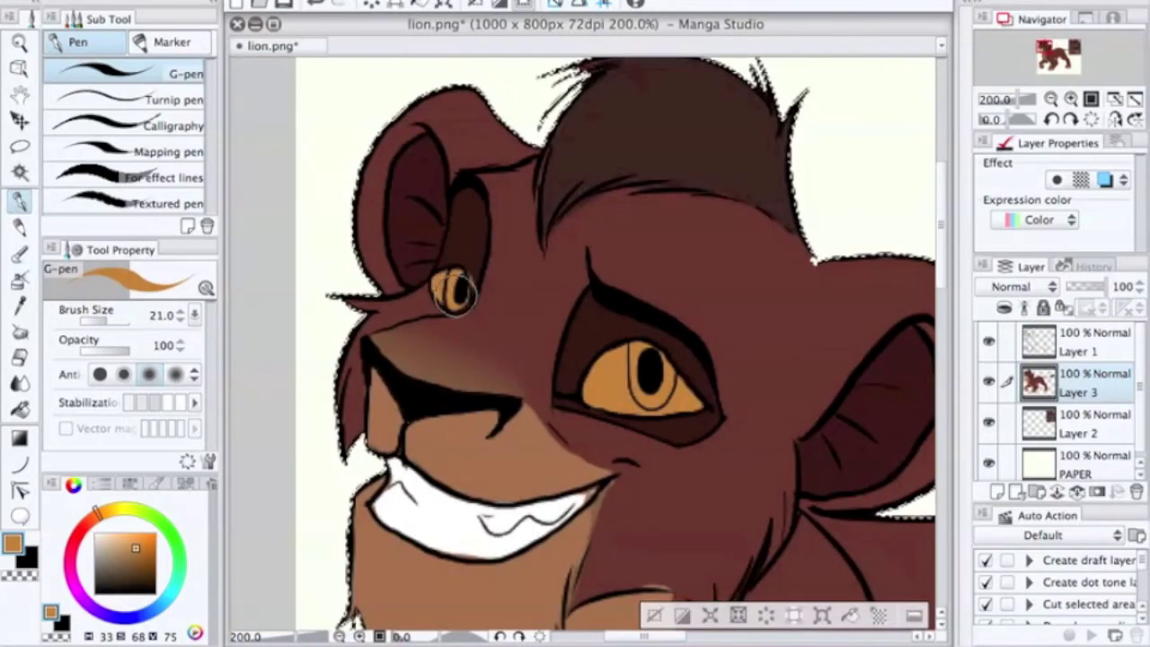
Paint both irises green (H 108, S 50, V 41) and add white highlights to the pupils on Layer 1
{"action": "scroll", "coordinate": [485, 360], "scroll_direction": "right", "scroll_amount": 8}
{"action": "left_click", "coordinate": [584, 257], "text": "alt"}
{"action": "scroll", "coordinate": [584, 257], "scroll_direction": "left", "scroll_amount": 10}
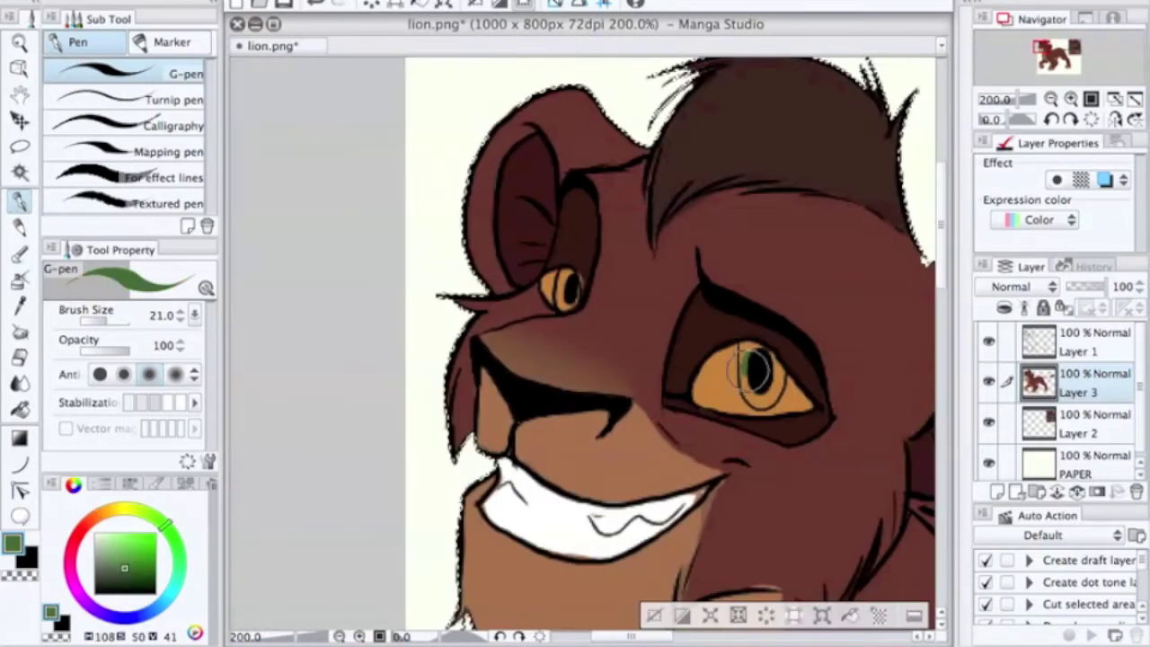
{"action": "left_click", "coordinate": [566, 288], "text": "alt"}
{"action": "key", "text": "super+minus"}
{"action": "left_click", "coordinate": [540, 355], "text": "alt"}
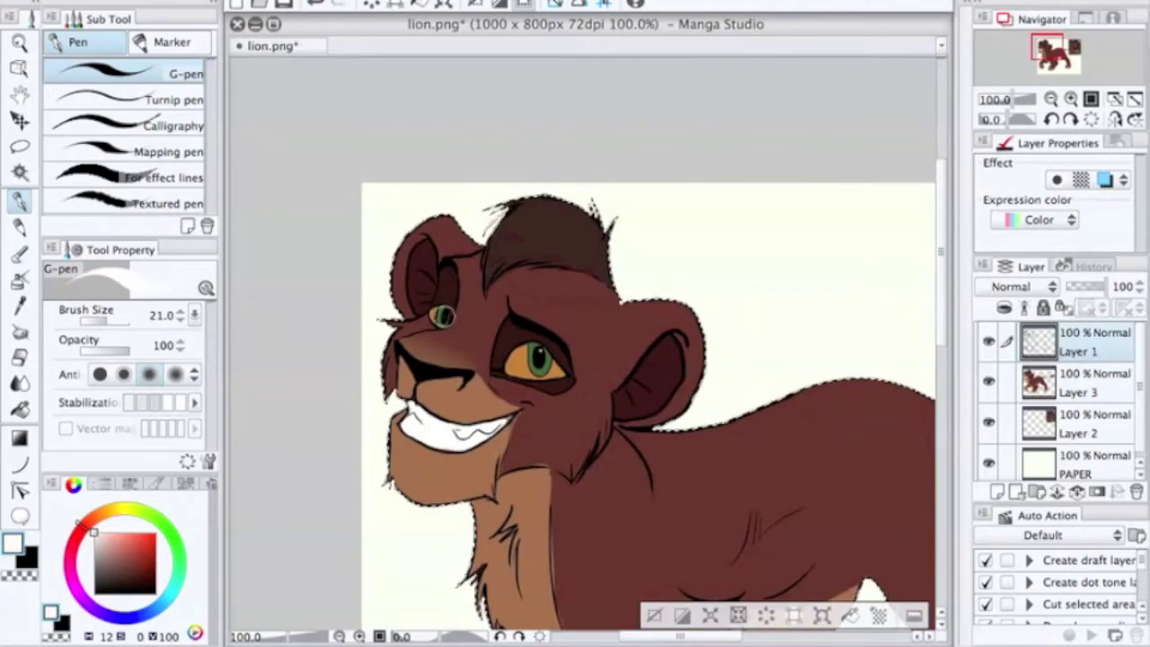
Paint the pads of the raised front paw very dark brown (H 12, S 64, V 22)
{"action": "scroll", "coordinate": [575, 378], "scroll_direction": "down", "scroll_amount": 3}
{"action": "left_click", "coordinate": [377, 485], "text": "alt"}
{"action": "scroll", "coordinate": [364, 539], "scroll_direction": "up", "scroll_amount": 5}
{"action": "left_click_drag", "start_coordinate": [517, 485], "coordinate": [525, 539]}
{"action": "left_click_drag", "start_coordinate": [579, 502], "coordinate": [584, 552]}
{"action": "key", "text": "ctrl+z"}
{"action": "key", "text": "ctrl+z"}
{"action": "key", "text": "alt+bracketright"}
{"action": "left_click_drag", "start_coordinate": [521, 481], "coordinate": [522, 535]}
{"action": "mouse_move", "coordinate": [579, 499]}
{"action": "left_mouse_down"}
{"action": "mouse_move", "coordinate": [583, 536]}
{"action": "mouse_move", "coordinate": [602, 500]}
{"action": "mouse_move", "coordinate": [629, 539]}
{"action": "left_mouse_up"}
{"action": "left_click_drag", "start_coordinate": [557, 422], "coordinate": [590, 464]}
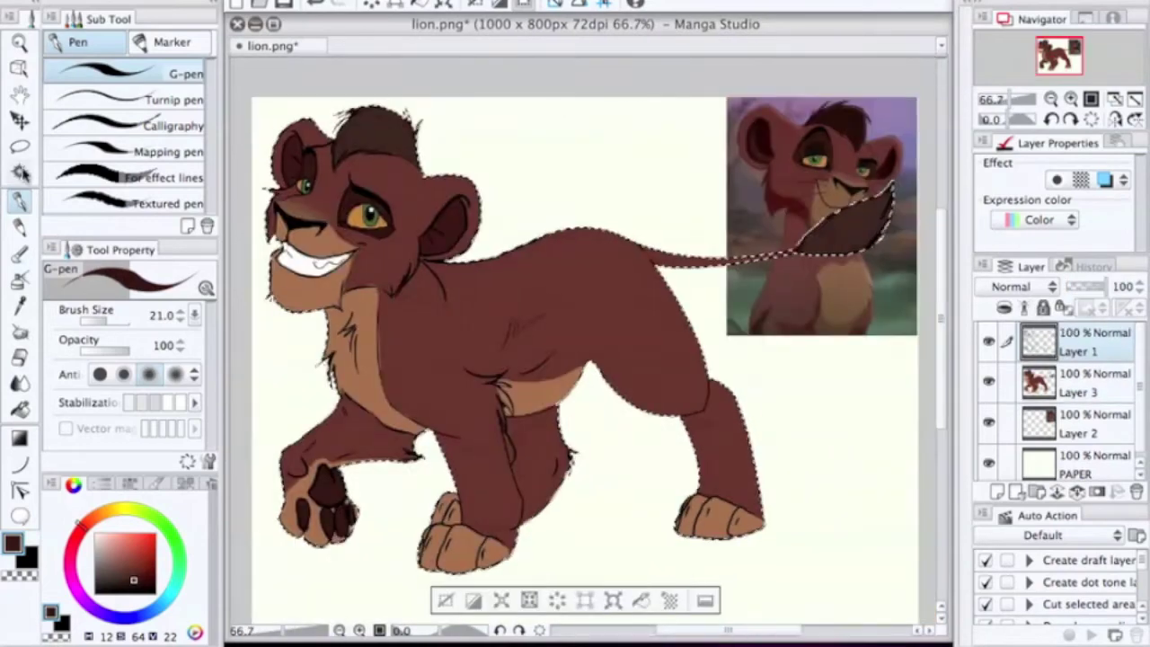
Clear the selection and touch up the body on Layer 3 in reddish brown (H 10, S 59, V 42)
{"action": "key", "text": "w"}
{"action": "key", "text": "p"}
{"action": "key", "text": "alt+bracketleft"}
{"action": "scroll", "coordinate": [584, 346], "scroll_direction": "up", "scroll_amount": 3}
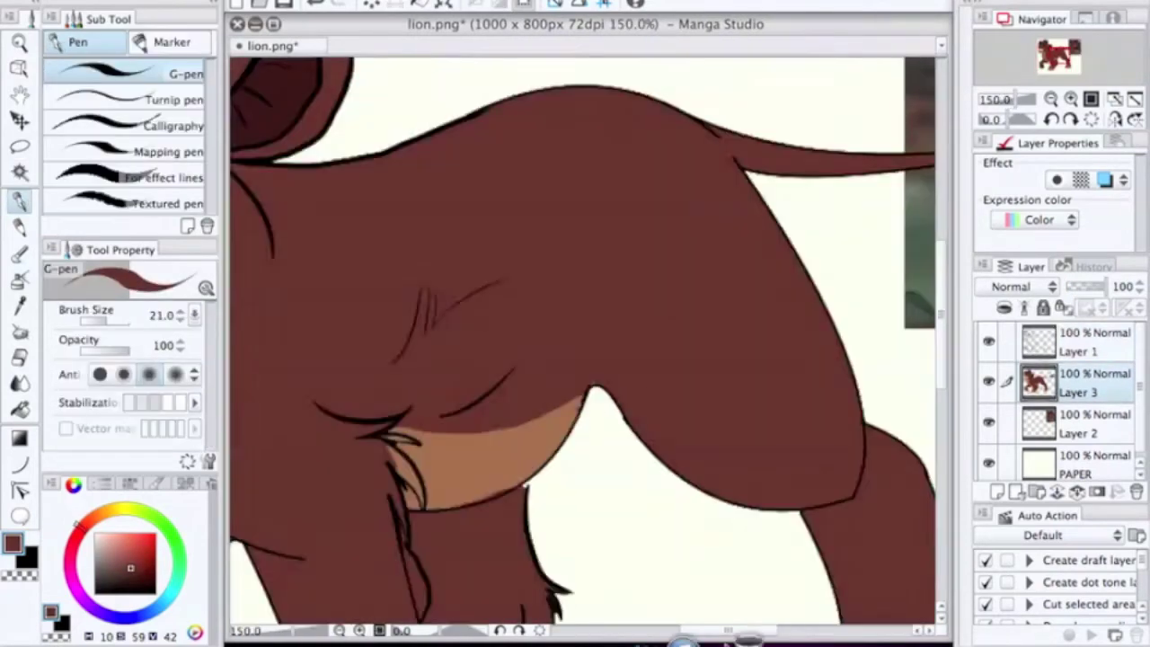
{"action": "scroll", "coordinate": [723, 500], "scroll_direction": "down", "scroll_amount": 1}
{"action": "left_click", "coordinate": [360, 630]}
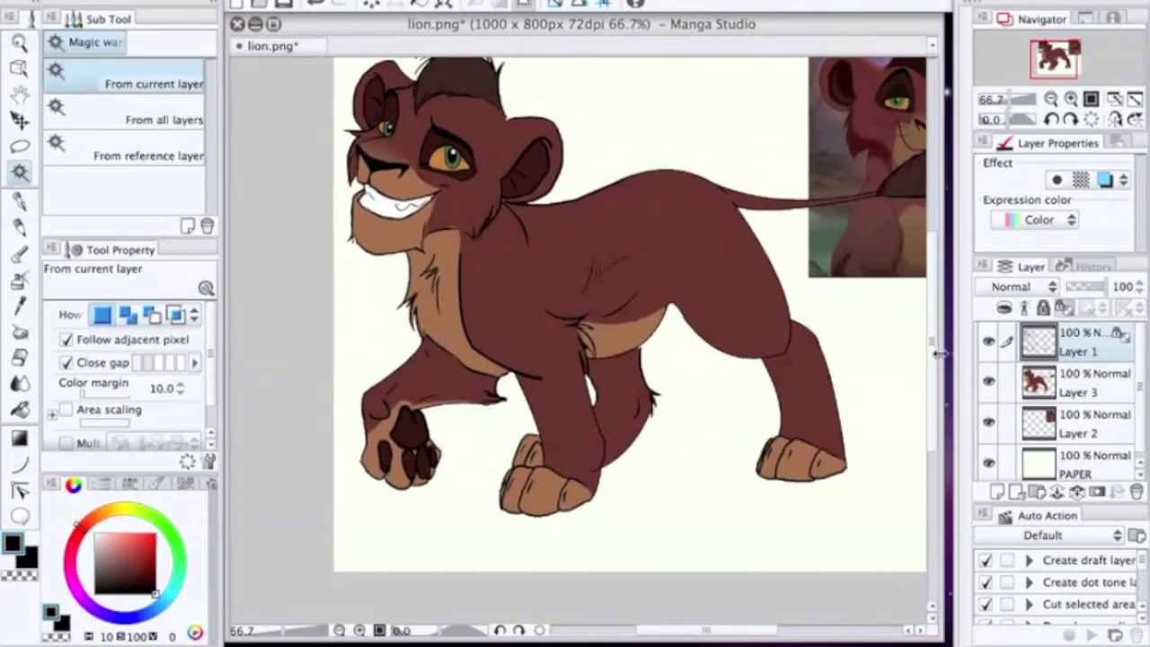
Recolor the body's line art on transparency-locked Layer 1 dark red-brown (H 10, S 61, V 23) with brush size 84.1
{"action": "left_click", "coordinate": [130, 575]}
{"action": "left_click", "coordinate": [19, 199]}
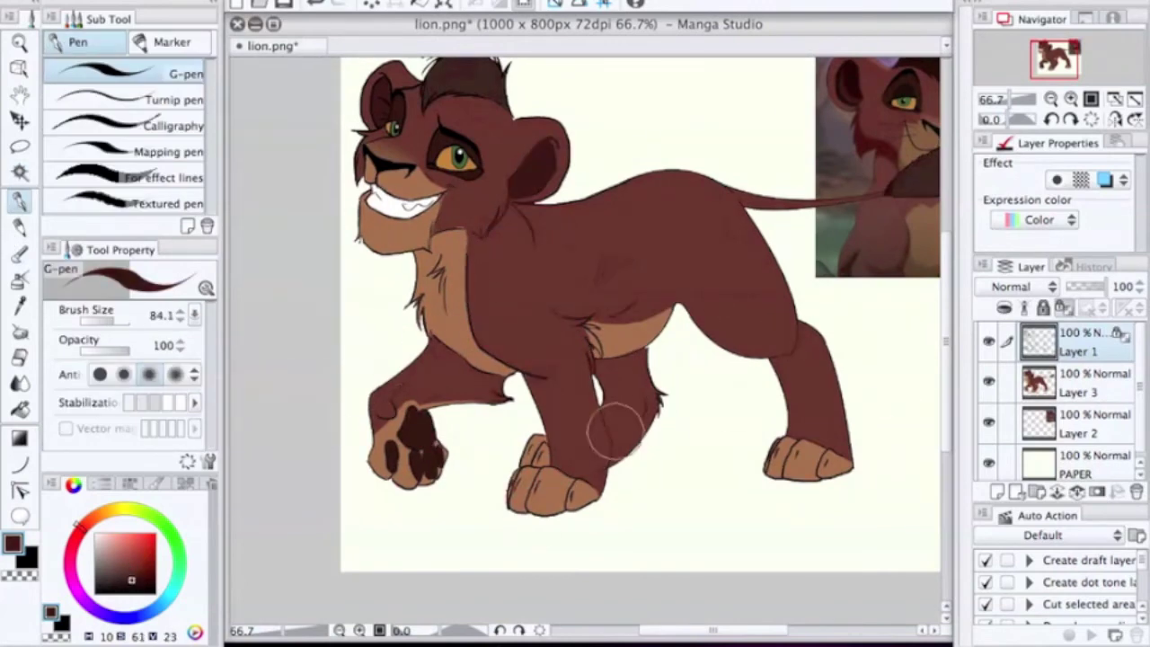
{"action": "scroll", "coordinate": [591, 214], "scroll_direction": "up", "scroll_amount": 3}
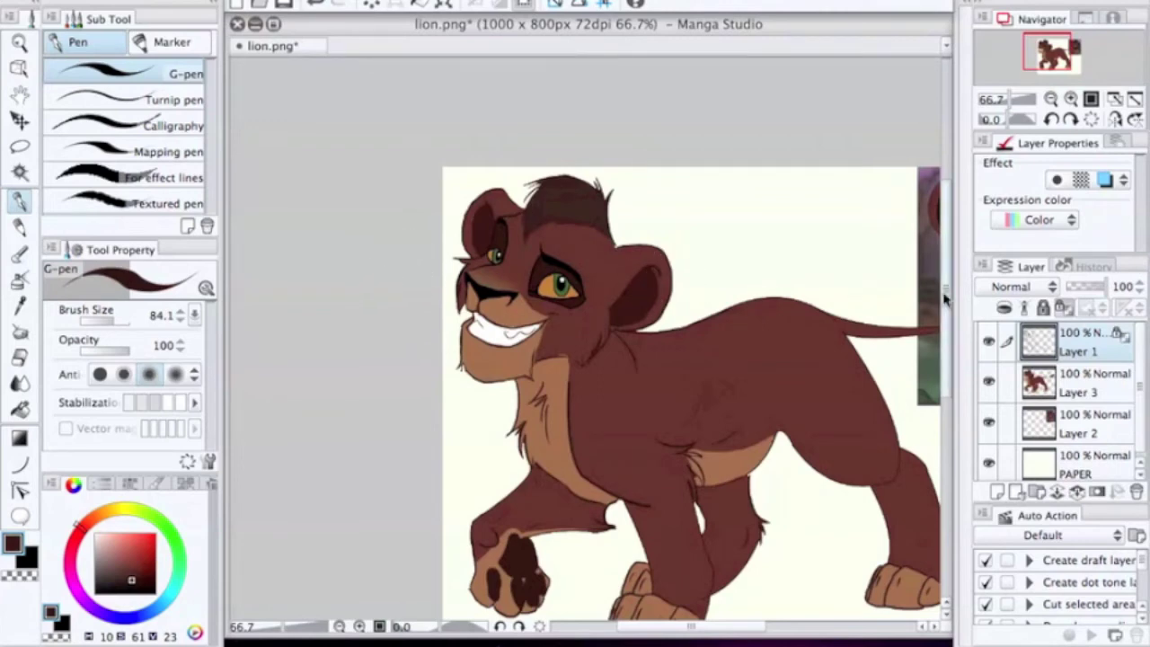
Recolor the outlines around the eyes and nose near-black brown (H 12, S 63, V 11)
{"action": "scroll", "coordinate": [728, 415], "scroll_direction": "down", "scroll_amount": 3}
{"action": "scroll", "coordinate": [727, 415], "scroll_direction": "right", "scroll_amount": 3}
{"action": "key", "text": "ctrl+plus"}
{"action": "key", "text": "ctrl+plus"}
{"action": "key", "text": "ctrl+plus"}
{"action": "scroll", "coordinate": [595, 244], "scroll_direction": "up", "scroll_amount": 5}
{"action": "scroll", "coordinate": [596, 244], "scroll_direction": "left", "scroll_amount": 3}
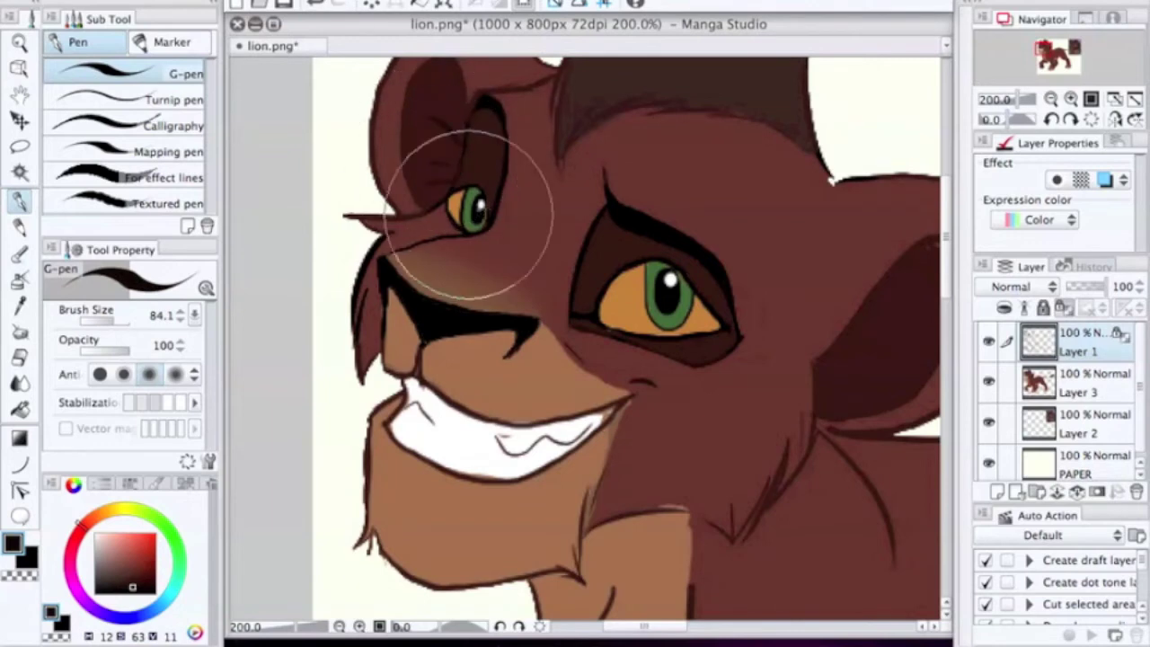
Shade the insides of both ears on Layer 3 with near-black red (H 6, S 65, V 13) and soften it with Blur at size 21.0
{"action": "scroll", "coordinate": [500, 321], "scroll_direction": "right", "scroll_amount": 5}
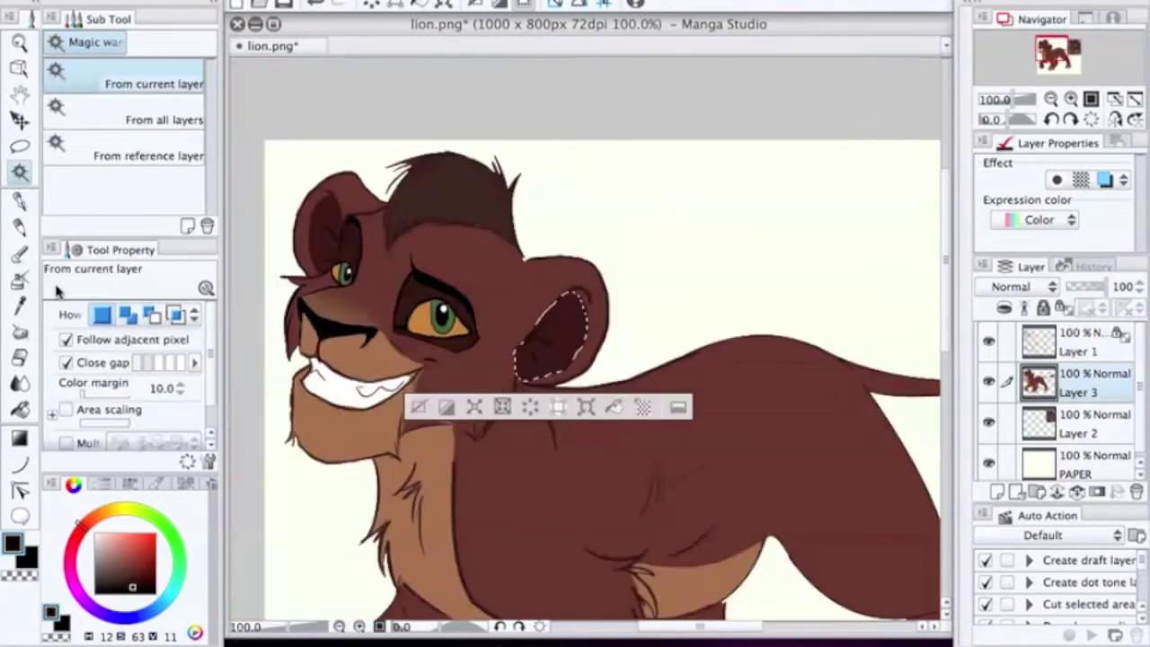
{"action": "key", "text": "p"}
{"action": "key", "text": "j"}
{"action": "key", "text": "p"}
{"action": "key", "text": "j"}
{"action": "key", "text": "w"}
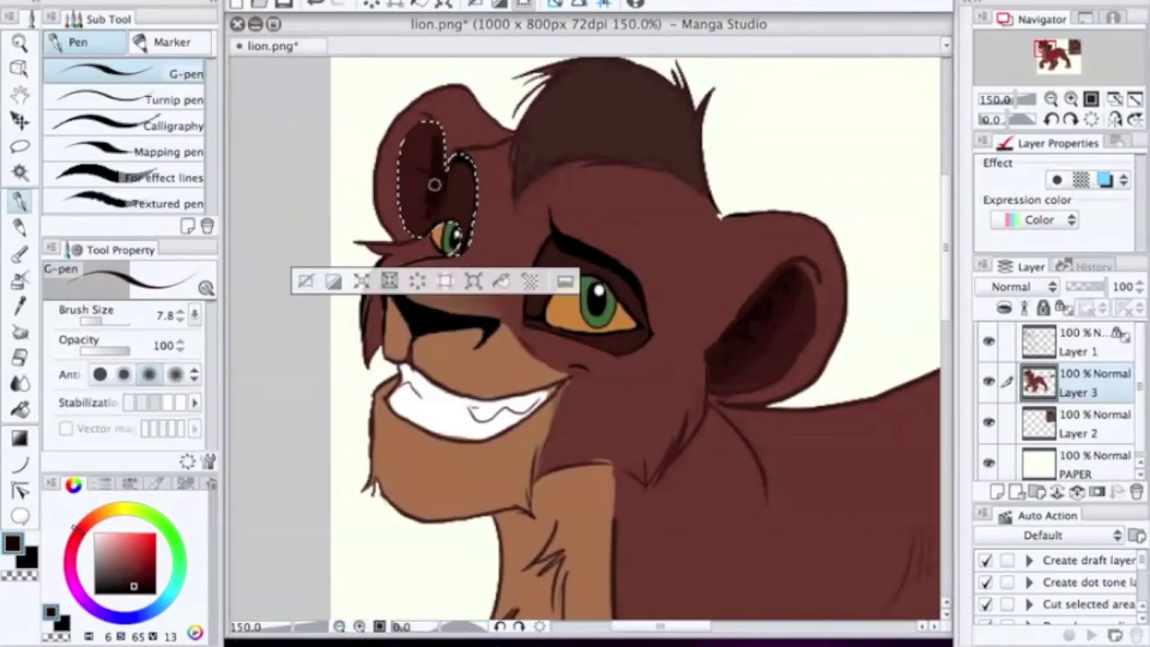
{"action": "key", "text": "j"}
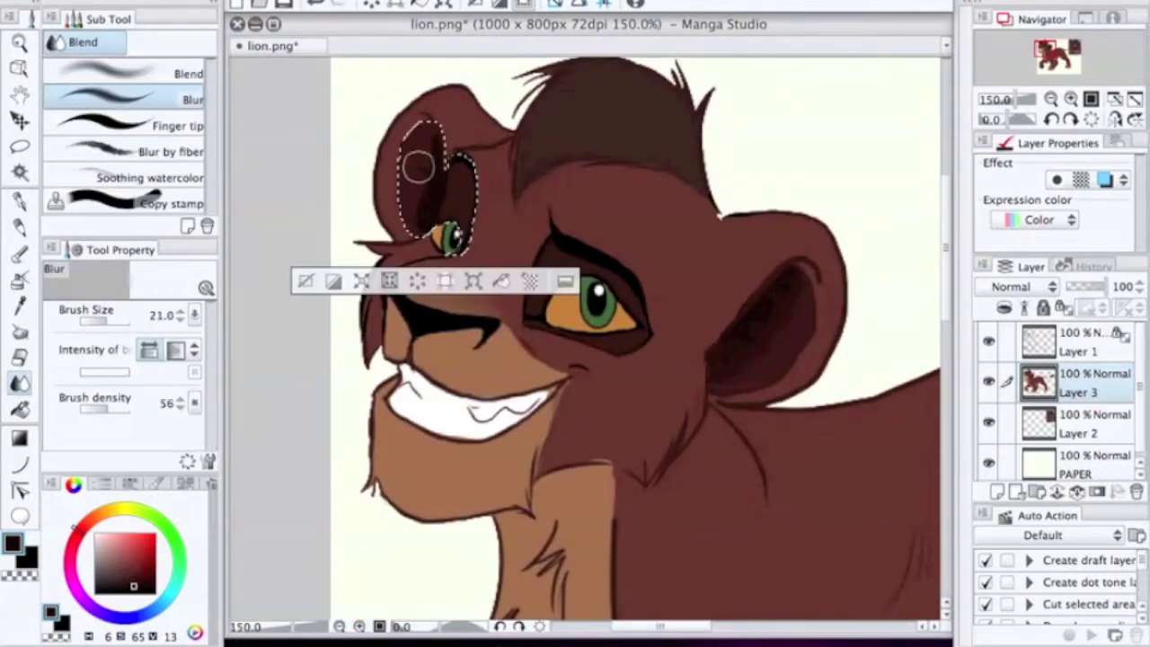
{"action": "key", "text": "w"}
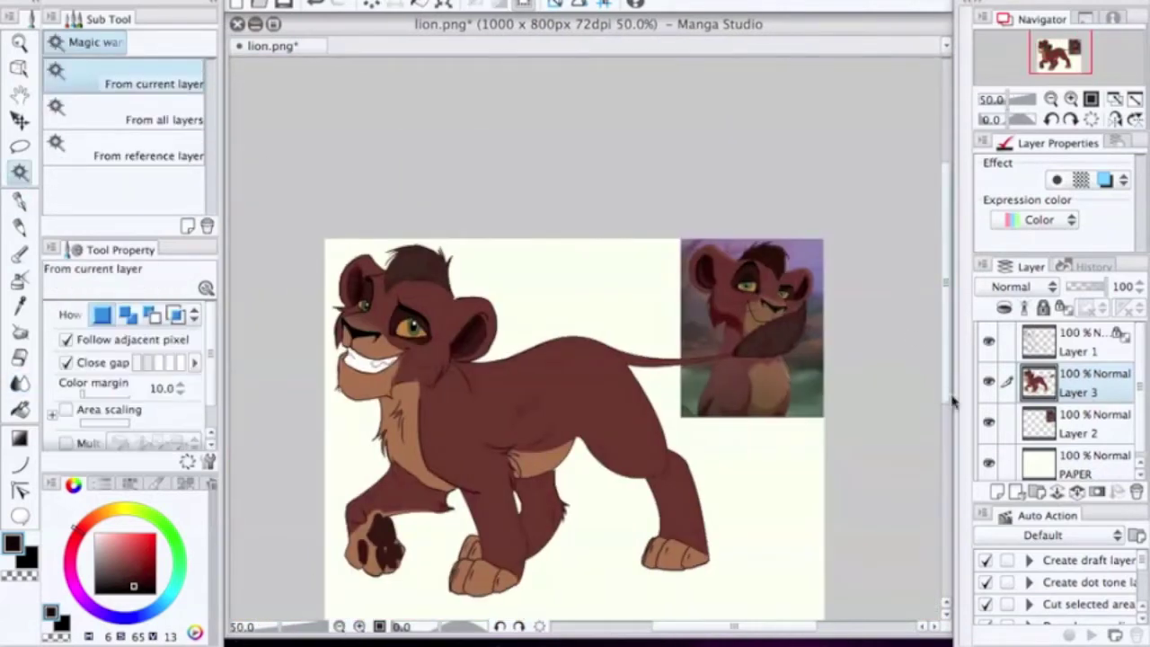
Recolor the paw line art on Layer 1 near-black brown (H 12, S 65, V 11) with brush size 56.6
{"action": "key", "text": "super+plus"}
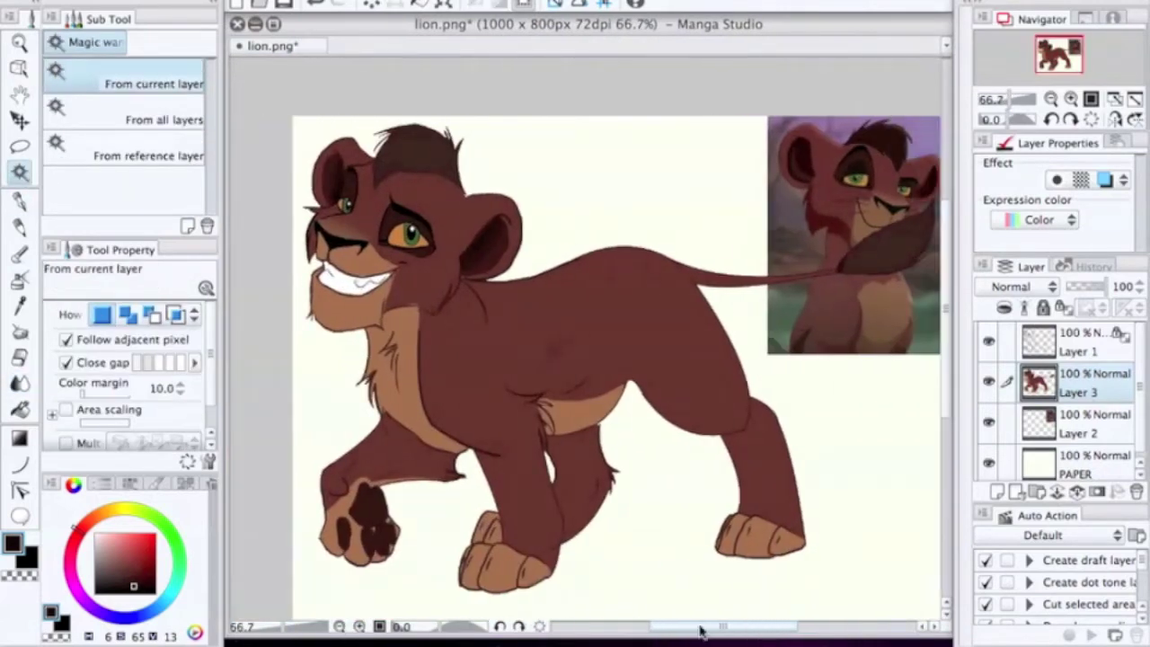
{"action": "key", "text": "p"}
{"action": "key", "text": "alt+bracketright"}
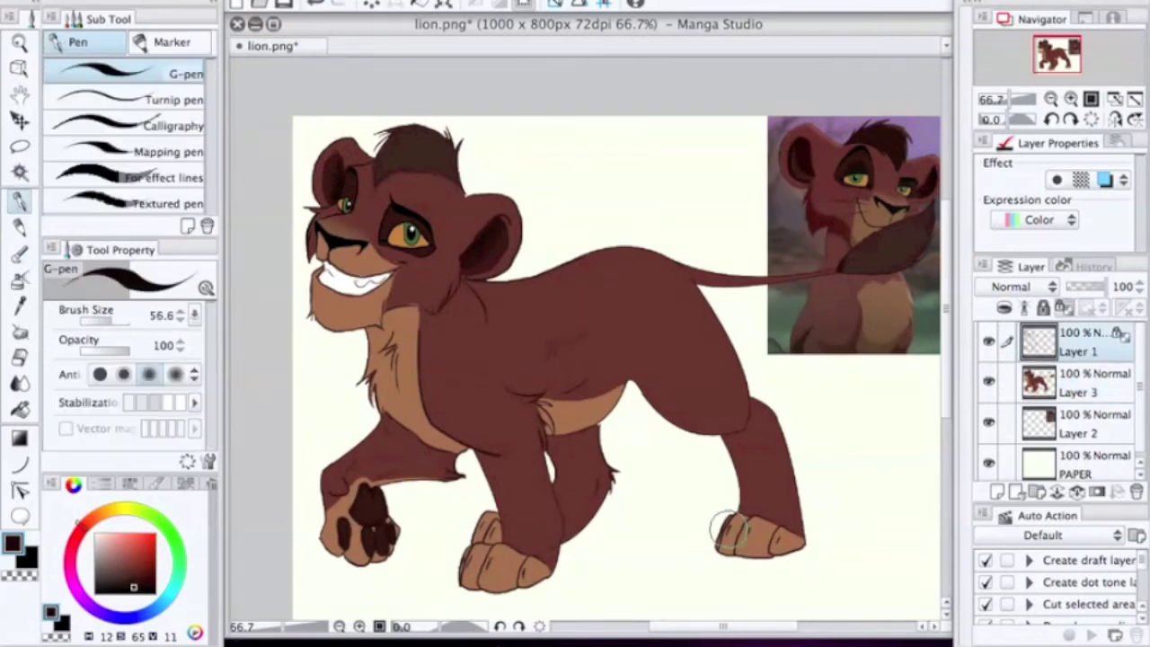
Touch up the fur tufts at the belly's front edge on Layer 3 with reddish brown (H 10, S 59, V 42) at brush size 11.6
{"action": "key", "text": "alt+bracketleft"}
{"action": "key", "text": "super+plus"}
{"action": "key", "text": "super+plus"}
{"action": "left_click", "coordinate": [584, 337], "text": "alt"}
{"action": "left_click", "coordinate": [180, 320]}
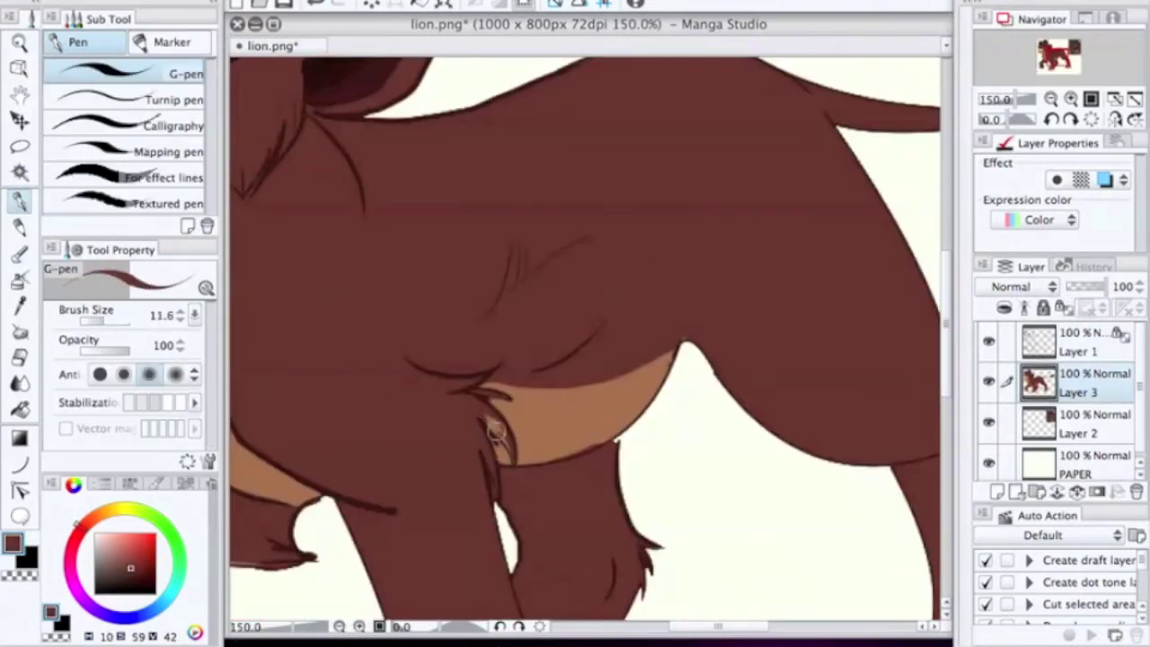
{"action": "left_click", "coordinate": [571, 412], "text": "alt"}
{"action": "key", "text": "super+minus"}
{"action": "key", "text": "super+minus"}
{"action": "key", "text": "super+minus"}
{"action": "key", "text": "super+plus"}
Create Layer 4 above Layer 1 and paint a lassoed shadow along the chest and planted foreleg in dark red-brown (H 10, S 65, V 19)
{"action": "key", "text": "m"}
{"action": "key", "text": "super+shift+n"}
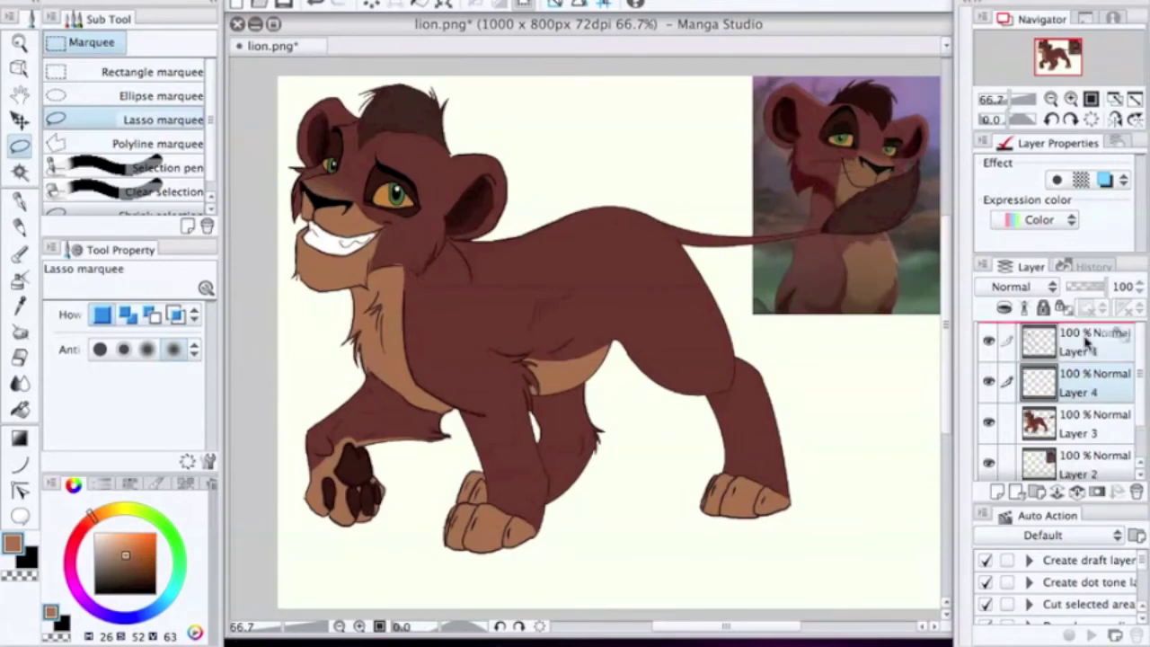
{"action": "left_click_drag", "start_coordinate": [404, 286], "coordinate": [517, 406]}
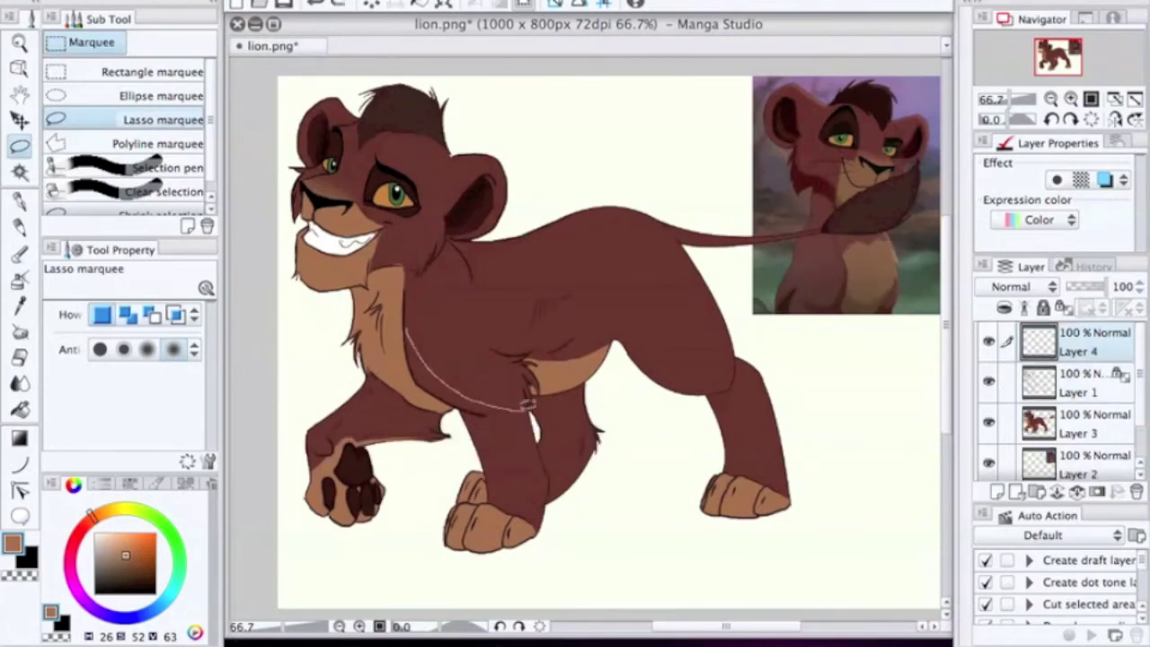
{"action": "left_click_drag", "start_coordinate": [471, 427], "coordinate": [430, 402]}
{"action": "key", "text": "p"}
{"action": "left_click", "coordinate": [354, 467], "text": "alt"}
{"action": "left_click_drag", "start_coordinate": [422, 359], "coordinate": [456, 485]}
{"action": "key", "text": "m"}
{"action": "key", "text": "super+d"}
Set Layer 4's opacity to 48% and erase the shadow that spills past the chest and foreleg
{"action": "left_click_drag", "start_coordinate": [1107, 286], "coordinate": [1087, 286]}
{"action": "key", "text": "j"}
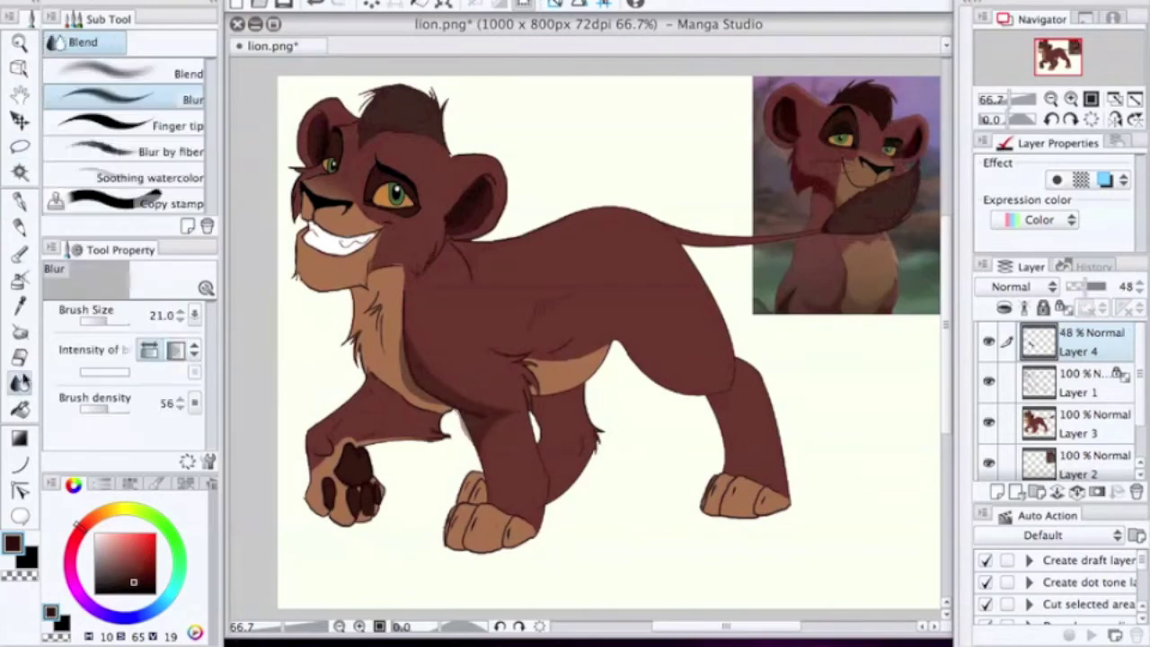
{"action": "key", "text": "e"}
{"action": "key", "text": "p"}
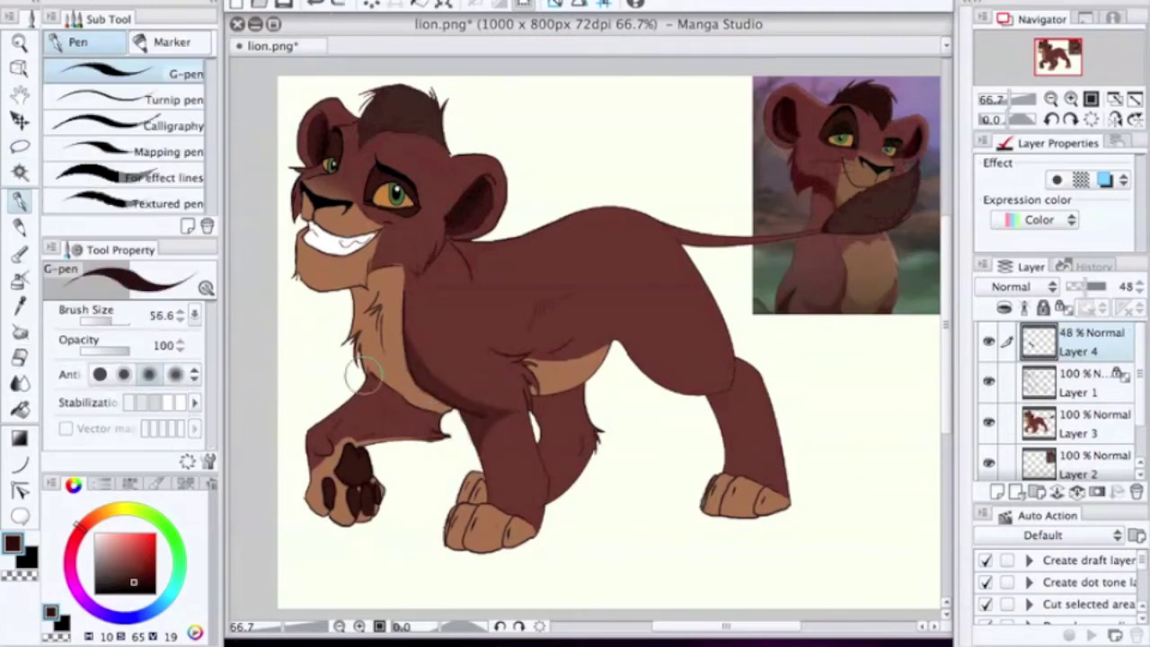
Lasso the underside of the raised foreleg and paw and fill it with the shadow color on Layer 4
{"action": "key", "text": "m"}
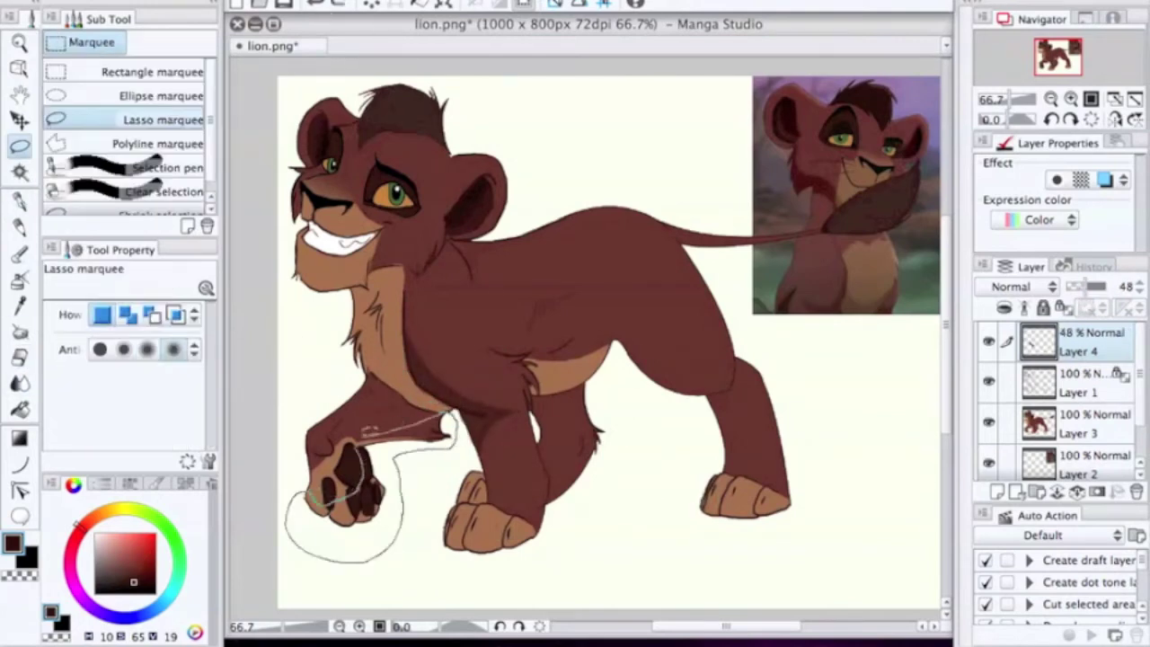
{"action": "left_click_drag", "start_coordinate": [386, 435], "coordinate": [370, 429]}
{"action": "key", "text": "p"}
{"action": "key", "text": "g"}
{"action": "left_click", "coordinate": [341, 530]}
{"action": "key", "text": "ctrl+d"}
Lasso the upper part of the leg directly below the belly and fill it with the shadow color
{"action": "key", "text": "m"}
{"action": "left_click_drag", "start_coordinate": [593, 369], "coordinate": [535, 396]}
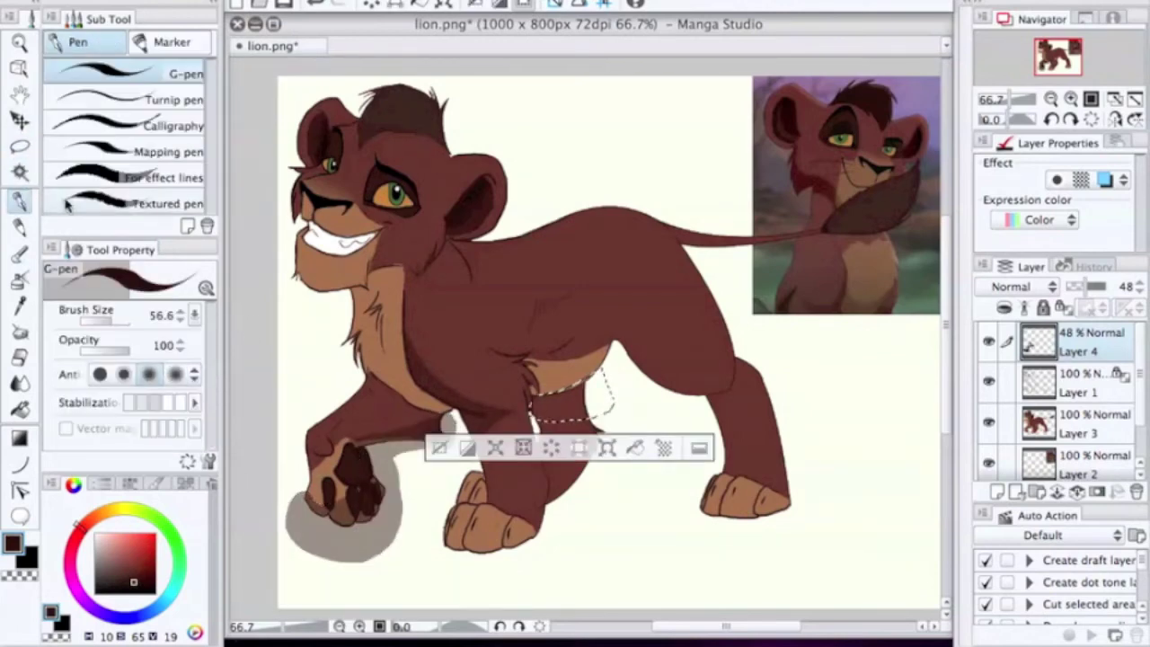
{"action": "key", "text": "alt+Delete"}
{"action": "key", "text": "ctrl+d"}
Lasso the top of the rear leg just below the thigh and fill it with the shadow color
{"action": "left_click_drag", "start_coordinate": [734, 353], "coordinate": [742, 355]}
{"action": "key", "text": "p"}
{"action": "key", "text": "alt+Delete"}
{"action": "key", "text": "ctrl+d"}
Lasso the lower part of the front paw's middle toe and fill it with the shadow color on Layer 4
{"action": "key", "text": "m"}
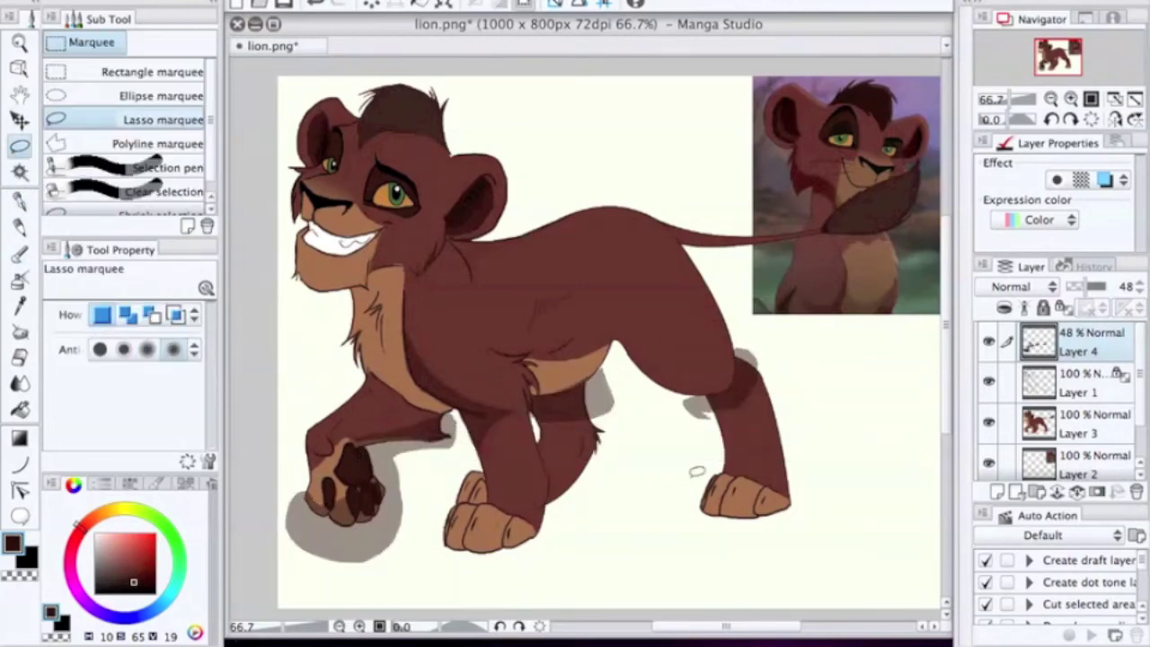
{"action": "scroll", "coordinate": [727, 500], "scroll_direction": "up", "scroll_amount": 2}
{"action": "left_click_drag", "start_coordinate": [476, 411], "coordinate": [590, 179]}
{"action": "mouse_move", "coordinate": [396, 501]}
{"action": "left_mouse_down"}
{"action": "mouse_move", "coordinate": [318, 494]}
{"action": "mouse_move", "coordinate": [334, 447]}
{"action": "mouse_move", "coordinate": [337, 458]}
{"action": "left_mouse_up"}
{"action": "key", "text": "p"}
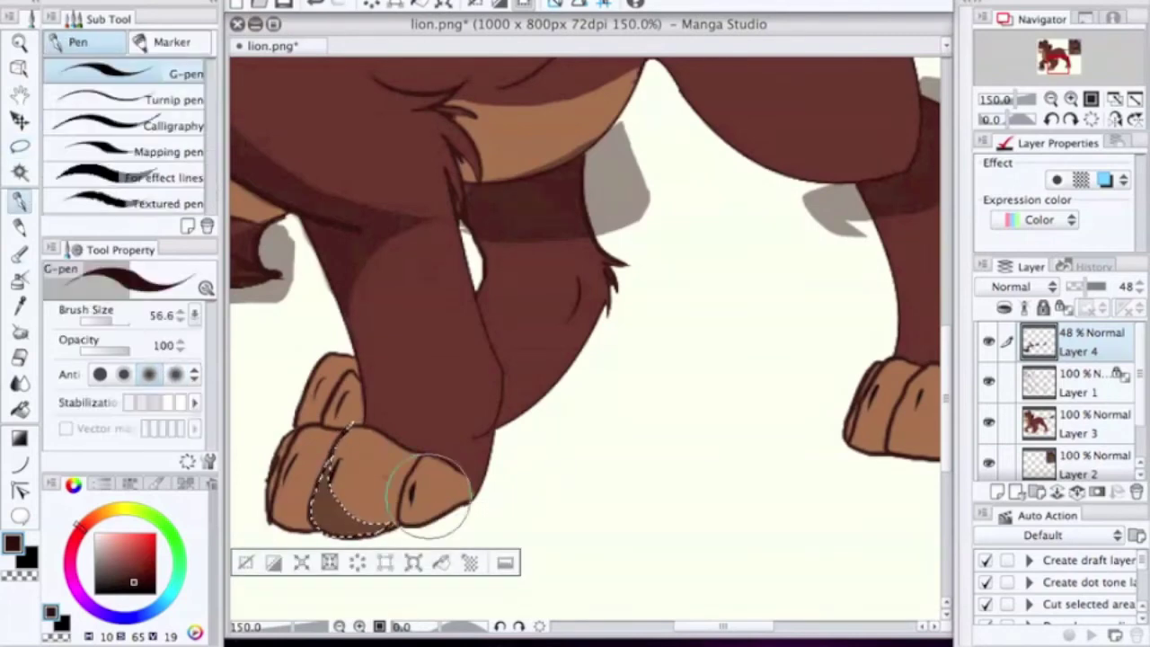
{"action": "key", "text": "alt+Delete"}
{"action": "key", "text": "ctrl+d"}
Lasso the shaded part of the front paw's outer toe, nearest the rear leg, and fill it with the shadow color
{"action": "key", "text": "m"}
{"action": "left_click_drag", "start_coordinate": [445, 511], "coordinate": [419, 462]}
{"action": "key", "text": "p"}
{"action": "key", "text": "alt+Delete"}
{"action": "key", "text": "ctrl+d"}
Lasso the shaded edge of the front paw's innermost toe and fill it with the shadow color
{"action": "key", "text": "m"}
{"action": "left_click_drag", "start_coordinate": [309, 433], "coordinate": [305, 438]}
{"action": "key", "text": "p"}
{"action": "key", "text": "alt+Delete"}
{"action": "key", "text": "ctrl+d"}
Lasso the shaded parts of the toes on the paw behind the front foot and fill them with the shadow color
{"action": "key", "text": "m"}
{"action": "left_click_drag", "start_coordinate": [334, 358], "coordinate": [367, 400]}
{"action": "left_click_drag", "start_coordinate": [297, 420], "coordinate": [328, 359]}
{"action": "key", "text": "p"}
{"action": "key", "text": "alt+Delete"}
{"action": "key", "text": "ctrl+d"}
Lasso one more small shadow area on the legs and fill it with the shadow color on Layer 4
{"action": "key", "text": "m"}
{"action": "left_click_drag", "start_coordinate": [542, 238], "coordinate": [530, 235]}
{"action": "key", "text": "p"}
{"action": "key", "text": "alt+Delete"}
{"action": "key", "text": "ctrl+d"}
Lasso the neck and upper chest beneath the jaw and cheek fur and fill the area with the shadow color
{"action": "key", "text": "m"}
{"action": "scroll", "coordinate": [361, 607], "scroll_direction": "down", "scroll_amount": 2}
{"action": "scroll", "coordinate": [361, 606], "scroll_direction": "up", "scroll_amount": 2}
{"action": "left_click_drag", "start_coordinate": [616, 184], "coordinate": [536, 297]}
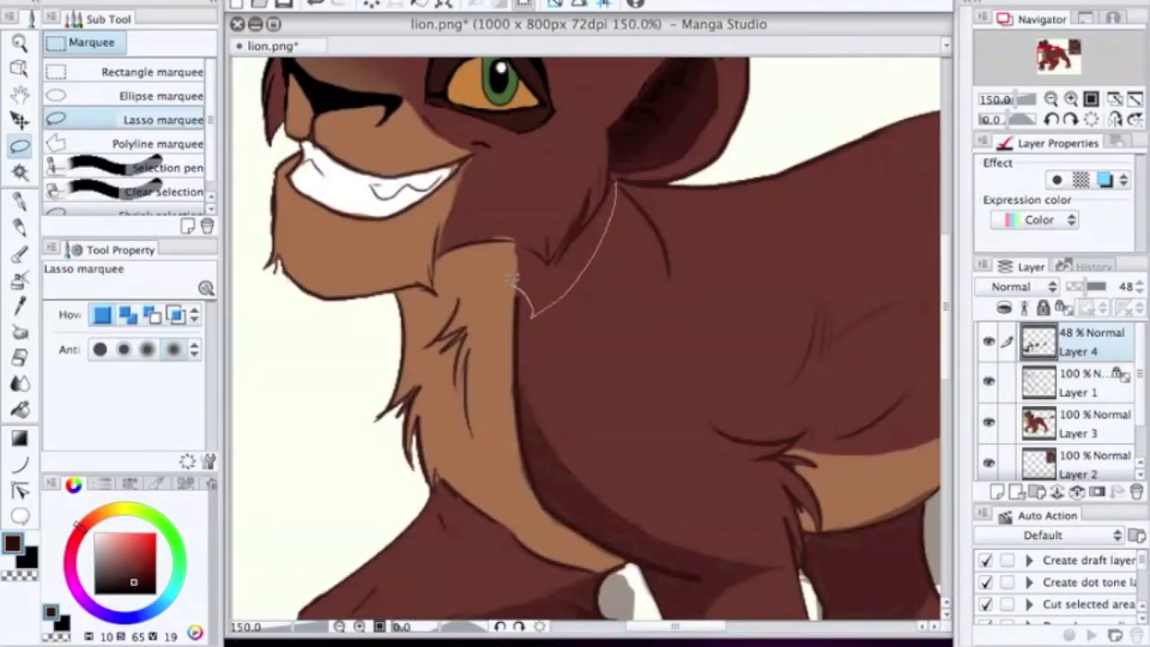
{"action": "left_click_drag", "start_coordinate": [402, 314], "coordinate": [395, 307]}
{"action": "key", "text": "p"}
{"action": "key", "text": "alt+Delete"}
{"action": "key", "text": "ctrl+d"}
Lasso a shadow area at the base of the near ear, beside the cheek, and fill it with the shadow color
{"action": "key", "text": "m"}
{"action": "scroll", "coordinate": [681, 350], "scroll_direction": "up", "scroll_amount": 4}
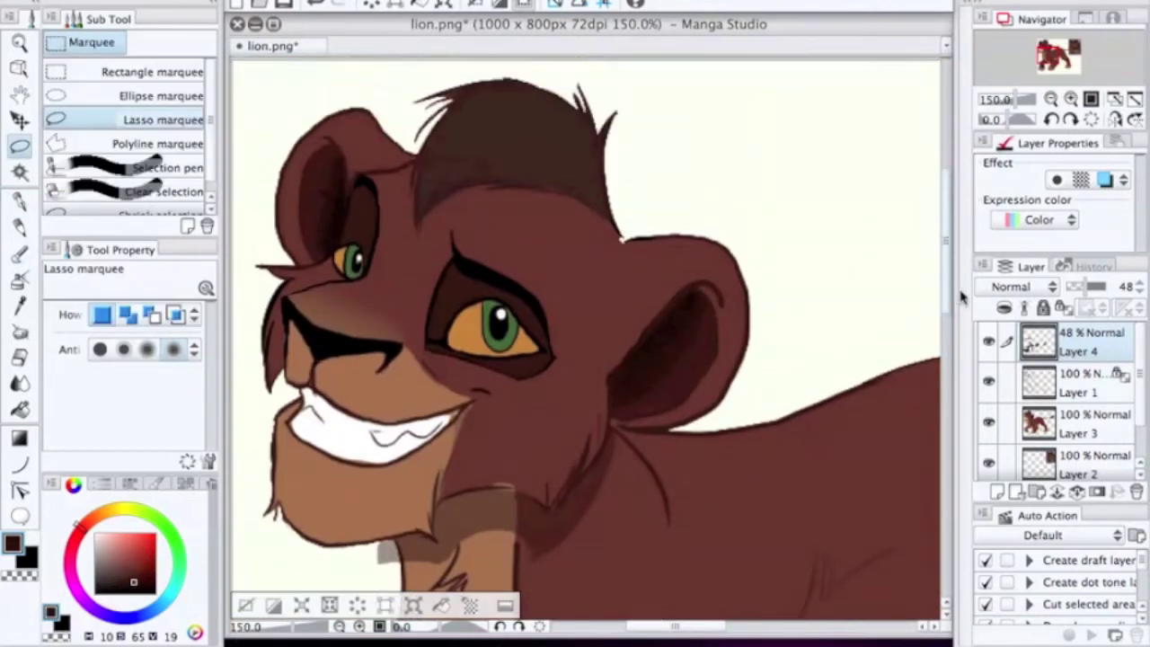
{"action": "left_click_drag", "start_coordinate": [613, 368], "coordinate": [616, 371]}
{"action": "key", "text": "p"}
{"action": "key", "text": "alt+Delete"}
{"action": "key", "text": "ctrl+d"}
Select the background around the cub with the Magic wand and clear the Layer 4 shadows spilling outside the outline
{"action": "key", "text": "m"}
{"action": "scroll", "coordinate": [771, 415], "scroll_direction": "down", "scroll_amount": 3}
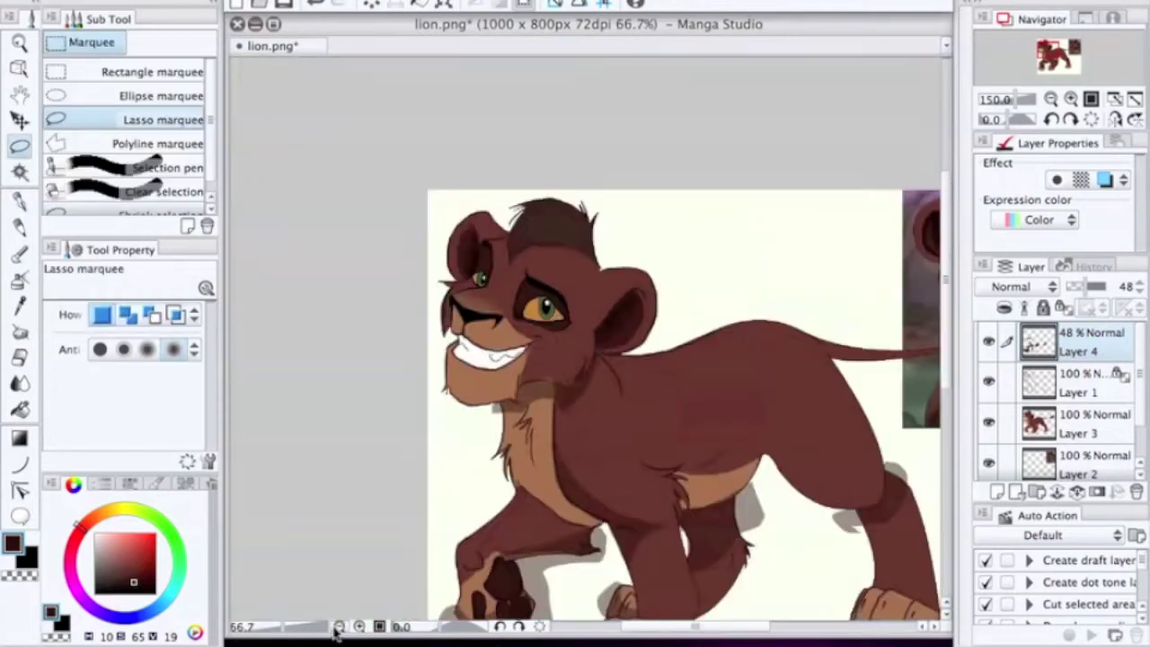
{"action": "key", "text": "w"}
{"action": "key", "text": "alt+bracketleft"}
{"action": "scroll", "coordinate": [706, 608], "scroll_direction": "up", "scroll_amount": 1}
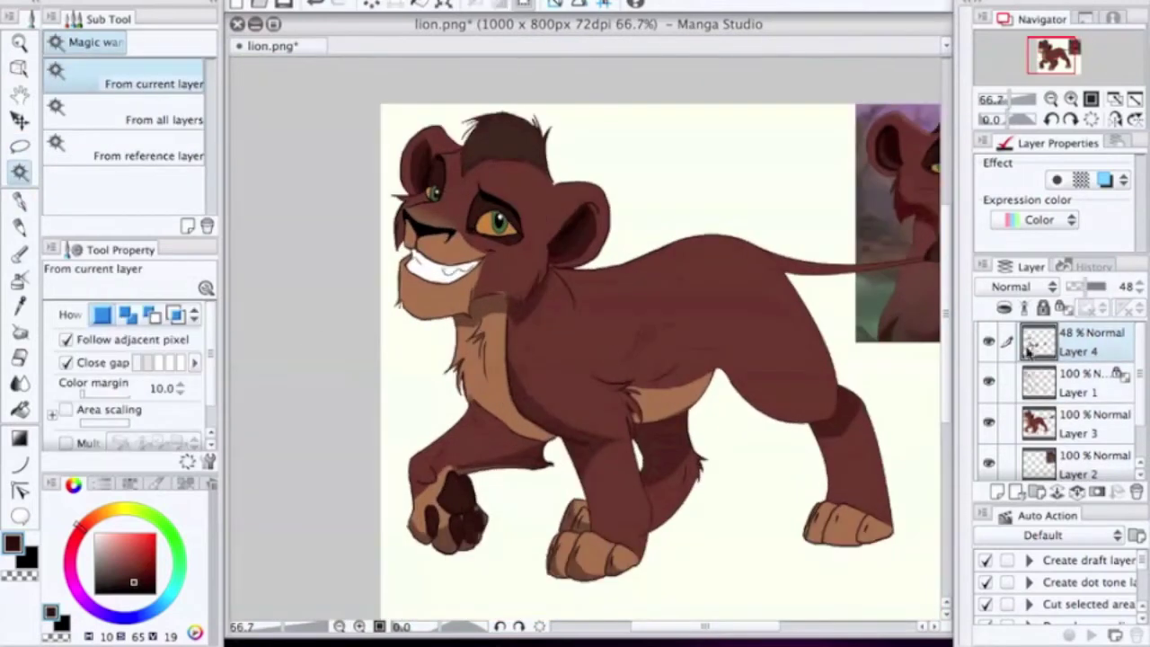
Select the cub's whole silhouette using the line art layer and add Layer 5 above the shadow layer
{"action": "left_click", "coordinate": [707, 608]}
{"action": "left_click", "coordinate": [332, 2]}
{"action": "left_click", "coordinate": [340, 55]}
{"action": "scroll", "coordinate": [629, 360], "scroll_direction": "right", "scroll_amount": 2}
Fill the selected cub silhouette with black on Layer 5 and set that layer's opacity to 25%
{"action": "key", "text": "p"}
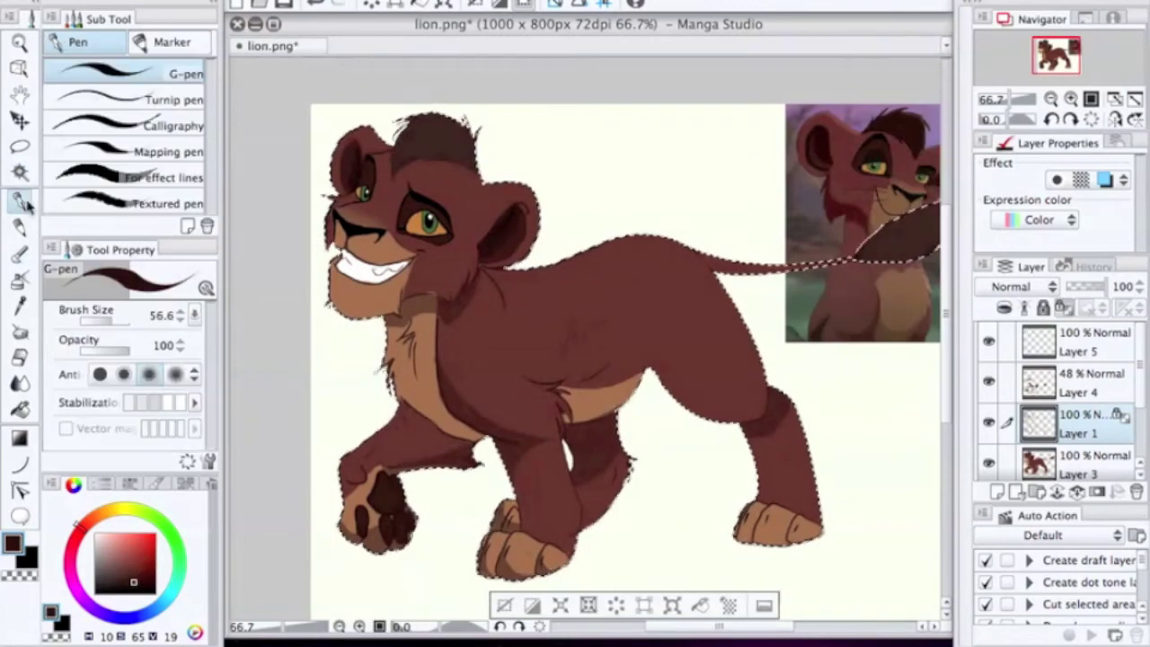
{"action": "key", "text": "bracketright"}
{"action": "key", "text": "bracketright"}
{"action": "key", "text": "bracketright"}
{"action": "key", "text": "bracketright"}
{"action": "key", "text": "alt+bracketright"}
{"action": "key", "text": "alt+bracketright"}
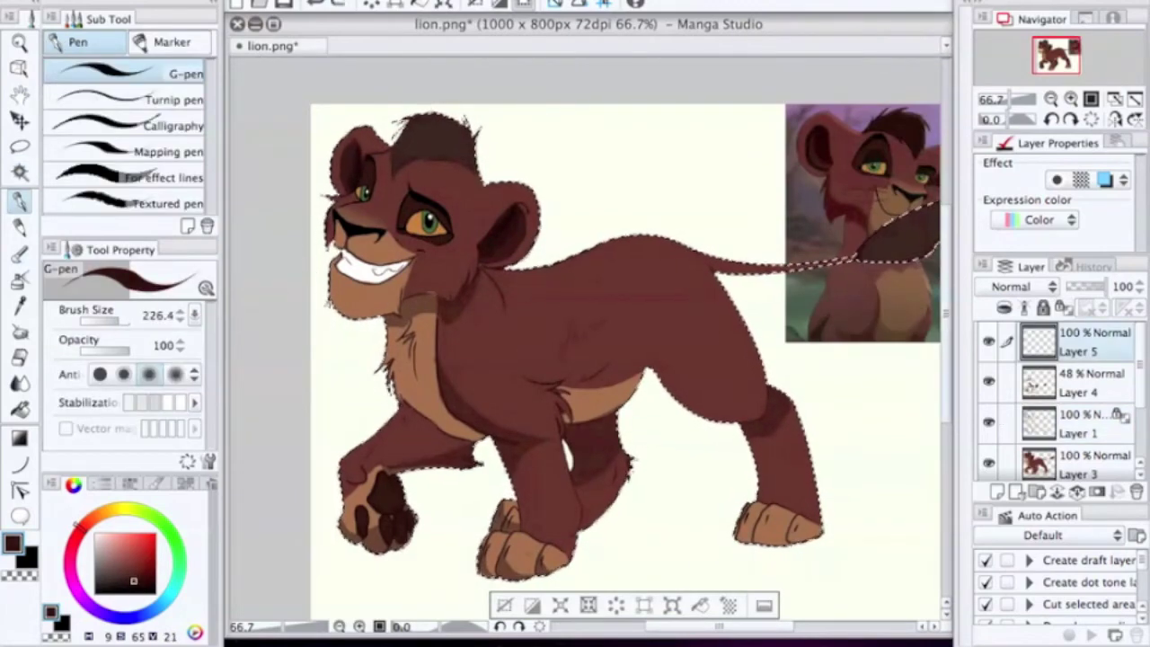
{"action": "key", "text": "alt+Delete"}
{"action": "mouse_move", "coordinate": [1078, 285]}
{"action": "left_mouse_down"}
{"action": "mouse_move", "coordinate": [1067, 285]}
{"action": "mouse_move", "coordinate": [1107, 286]}
{"action": "mouse_move", "coordinate": [1075, 305]}
{"action": "left_mouse_up"}
Try erasing lit areas on the back, belly side and face from Layer 5 with the hard eraser at size 69.0
{"action": "key", "text": "e"}
{"action": "key", "text": "p"}
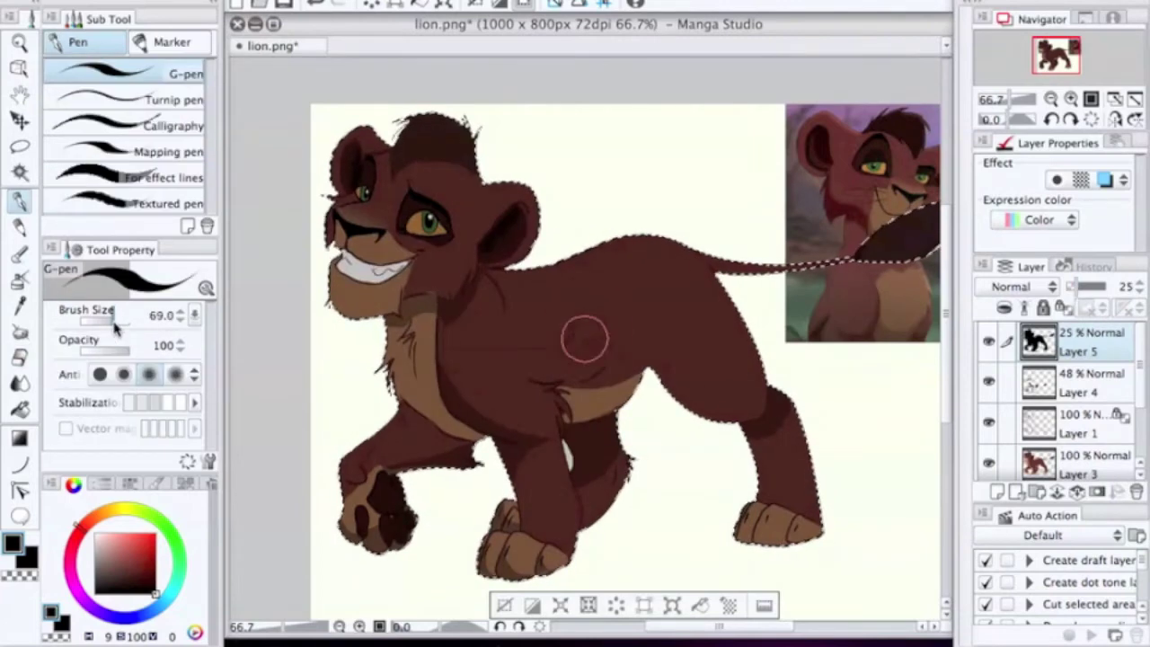
{"action": "key", "text": "e"}
{"action": "mouse_move", "coordinate": [585, 335]}
{"action": "left_mouse_down"}
{"action": "mouse_move", "coordinate": [512, 369]}
{"action": "mouse_move", "coordinate": [527, 282]}
{"action": "mouse_move", "coordinate": [580, 282]}
{"action": "mouse_move", "coordinate": [508, 302]}
{"action": "mouse_move", "coordinate": [688, 205]}
{"action": "left_mouse_up"}
{"action": "key", "text": "super+z"}
{"action": "key", "text": "super+z"}
{"action": "key", "text": "super+z"}
{"action": "key", "text": "super+z"}
{"action": "key", "text": "super+z"}
{"action": "key", "text": "super+z"}
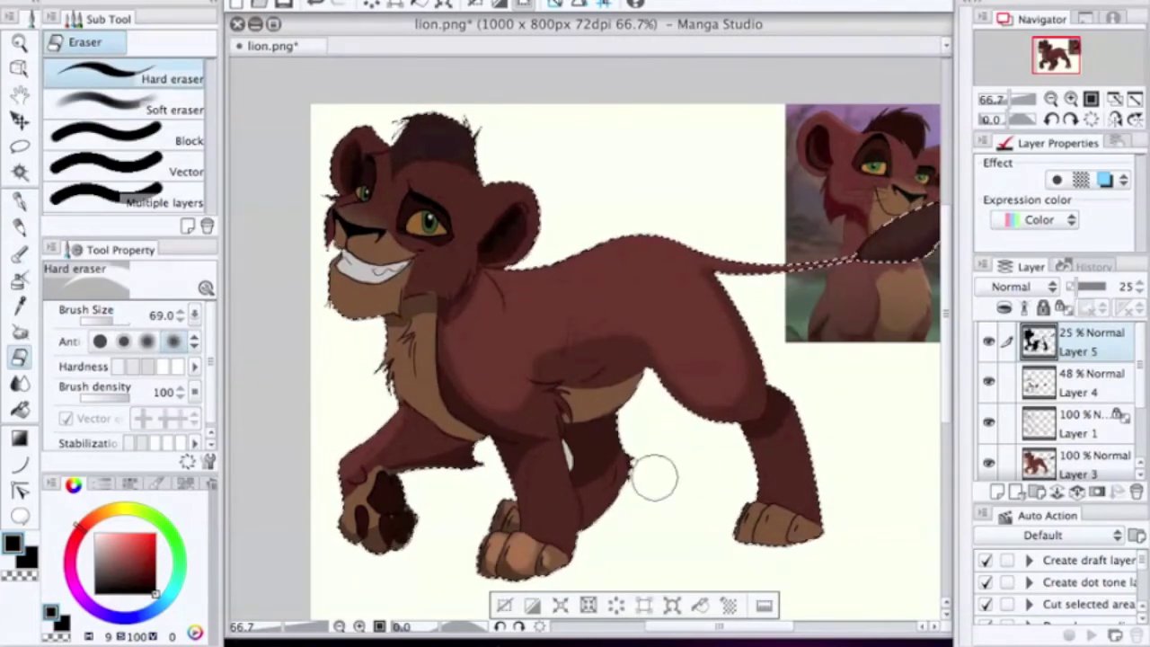
Discard the overall dark shading from the cub, keeping the Layer 4 shadows
{"action": "key", "text": "w"}
{"action": "key", "text": "super+minus"}
{"action": "key", "text": "super+z"}
{"action": "key", "text": "super+z"}
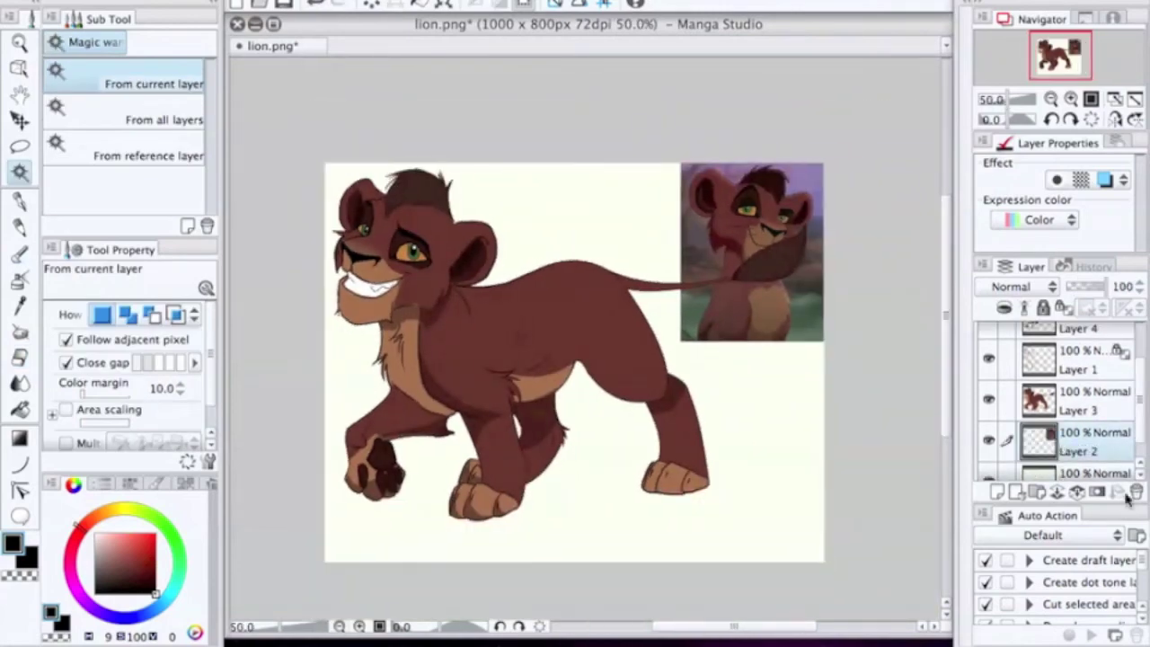
Delete the reference picture's layer, Layer 2, and fit the canvas in the window
{"action": "key", "text": "super+z"}
{"action": "left_click", "coordinate": [379, 626]}
{"action": "key", "text": "p"}
{"action": "scroll", "coordinate": [557, 114], "scroll_direction": "down", "scroll_amount": 2}
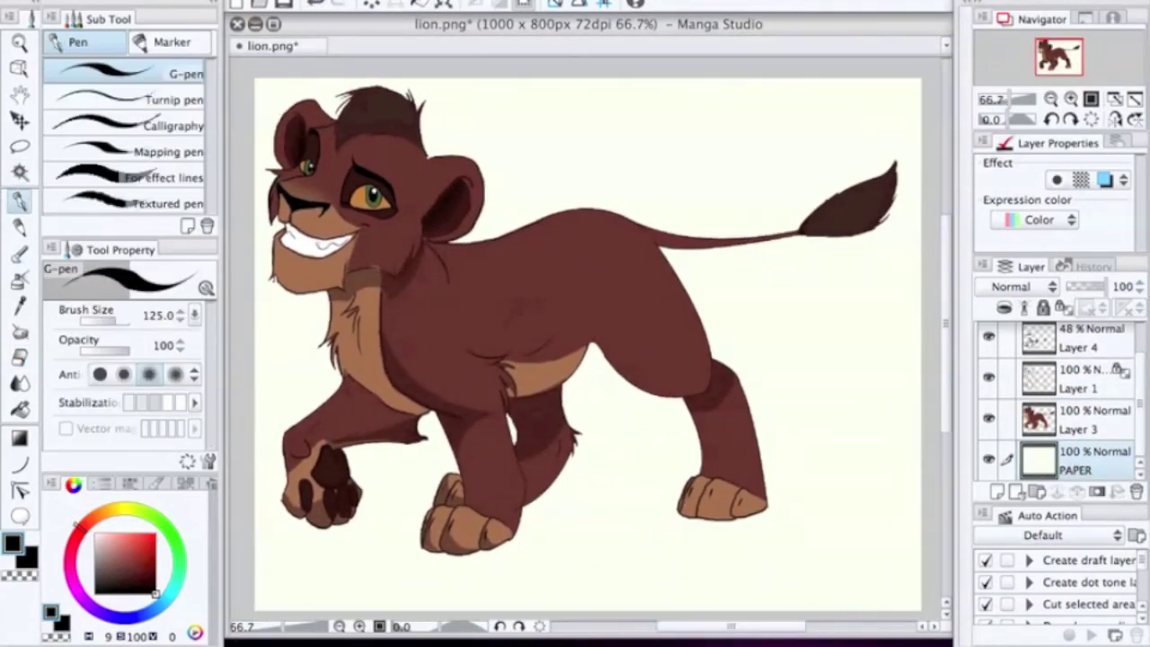
Try sketching G-pen strokes across the empty background behind the cub, and undo them
{"action": "left_click_drag", "start_coordinate": [513, 117], "coordinate": [819, 143]}
{"action": "mouse_move", "coordinate": [514, 175]}
{"action": "left_mouse_down"}
{"action": "mouse_move", "coordinate": [688, 189]}
{"action": "mouse_move", "coordinate": [831, 180]}
{"action": "left_mouse_up"}
{"action": "left_click_drag", "start_coordinate": [678, 207], "coordinate": [825, 193]}
{"action": "left_click", "coordinate": [307, 5]}
{"action": "left_click", "coordinate": [307, 4]}
{"action": "left_click", "coordinate": [307, 4]}
{"action": "left_click", "coordinate": [307, 5]}
{"action": "left_click", "coordinate": [308, 4]}
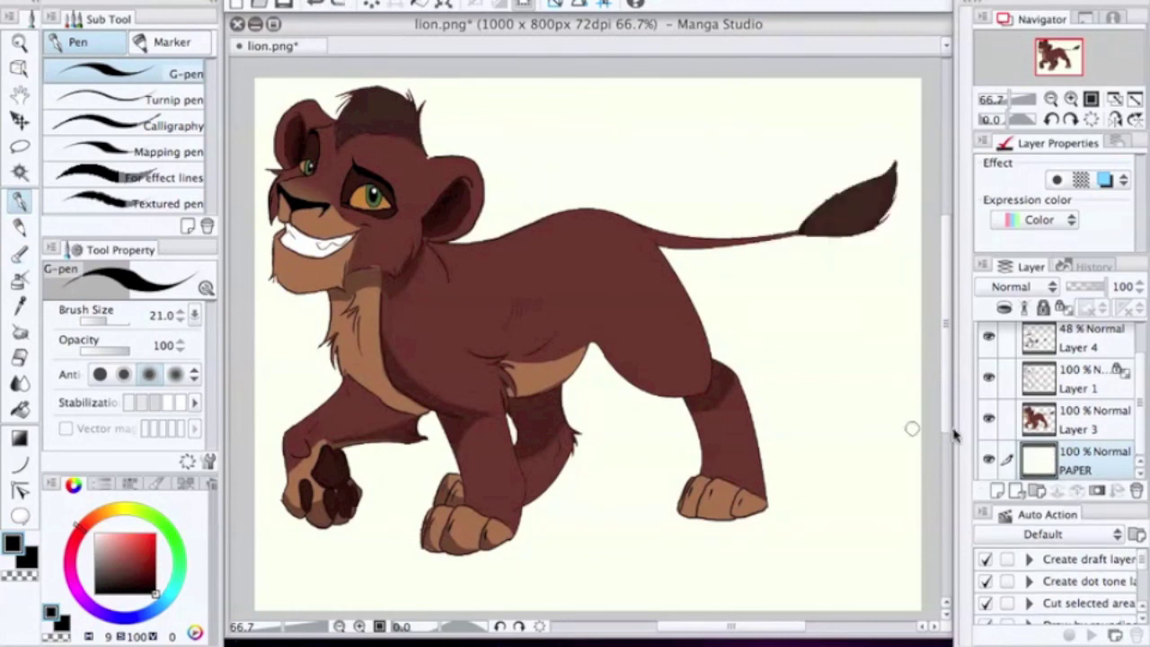
{"action": "left_click", "coordinate": [307, 4]}
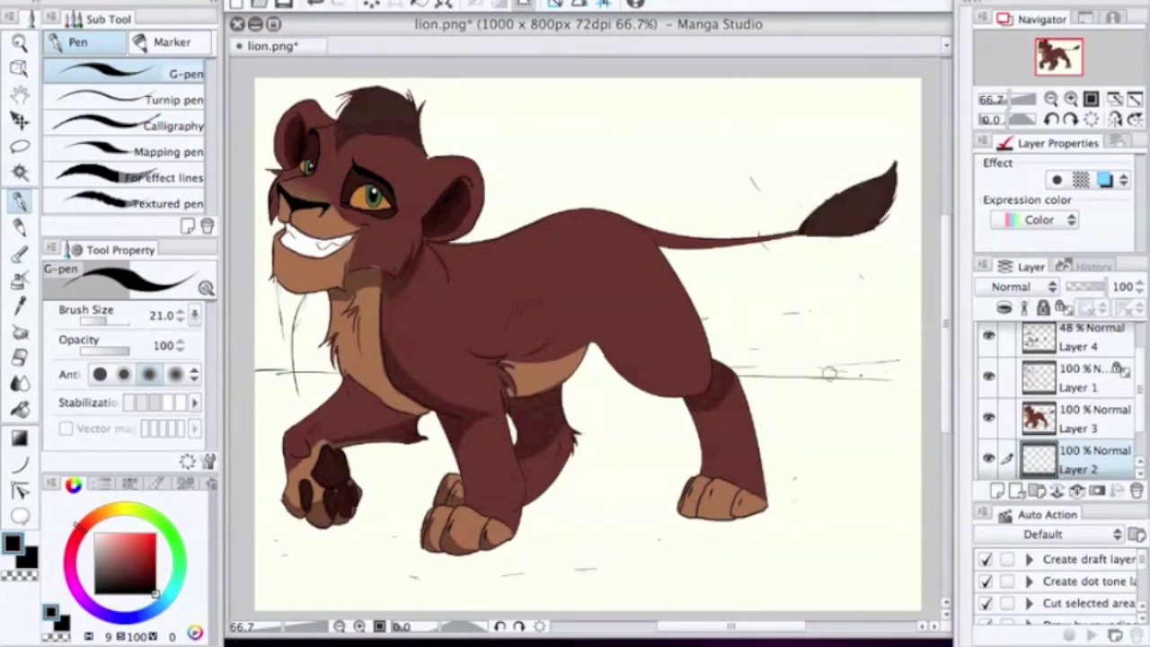